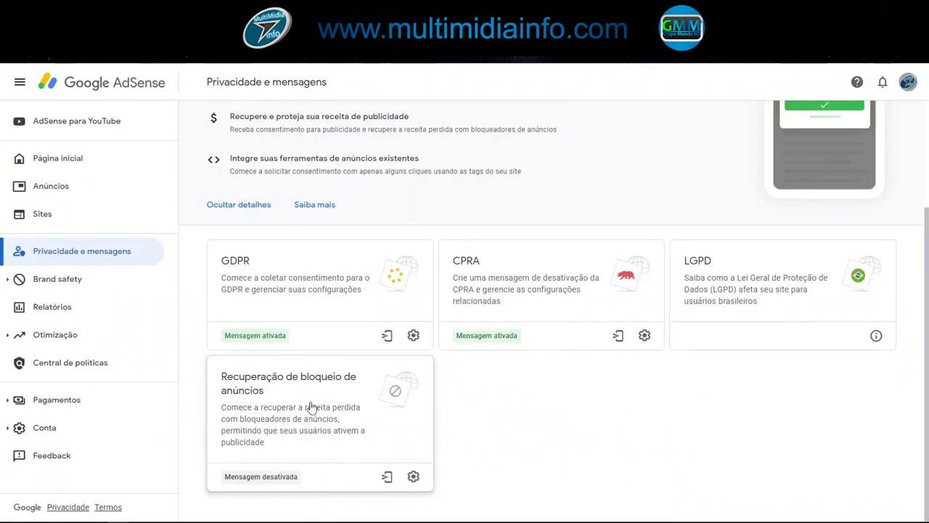
# - Open the ad-block recovery section (Recuperação de bloqueio de anúncios) and start creating a new recovery message
pyautogui.click(310, 407)
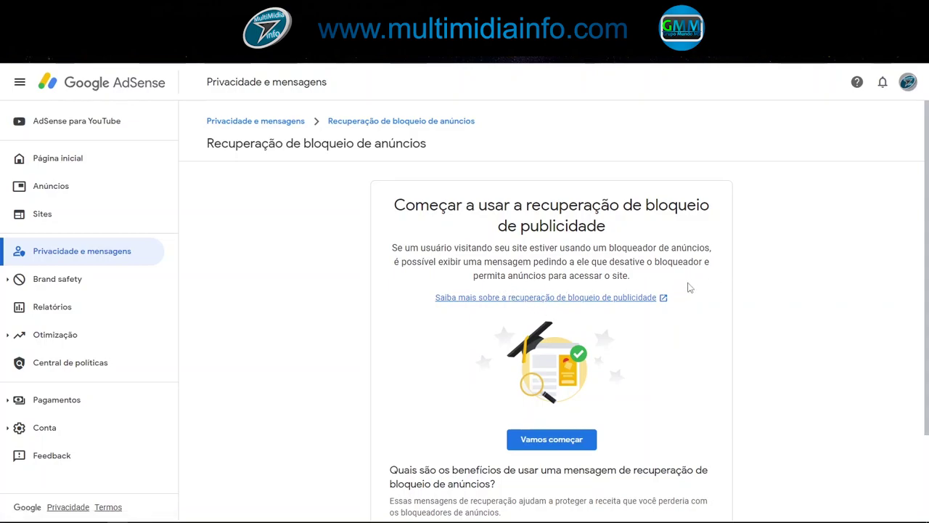
pyautogui.scroll(-1, 689, 288)
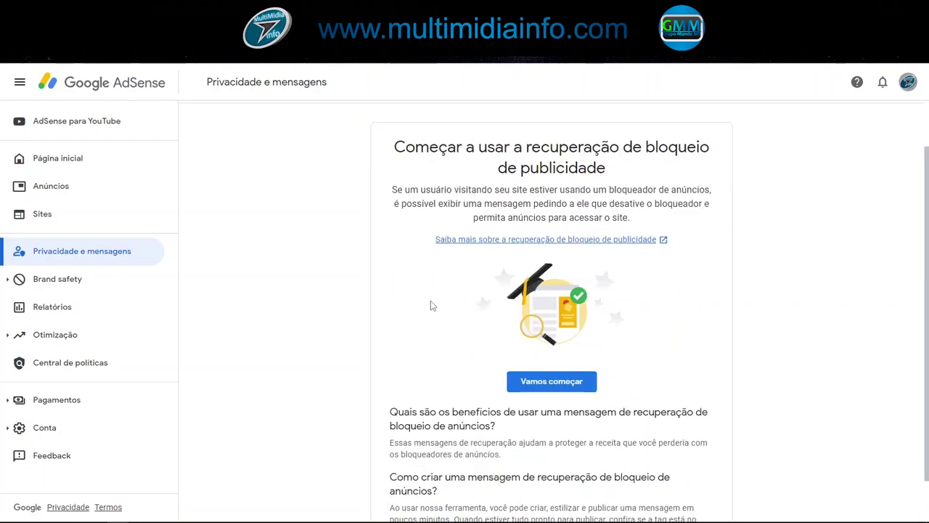
pyautogui.scroll(-1, 424, 327)
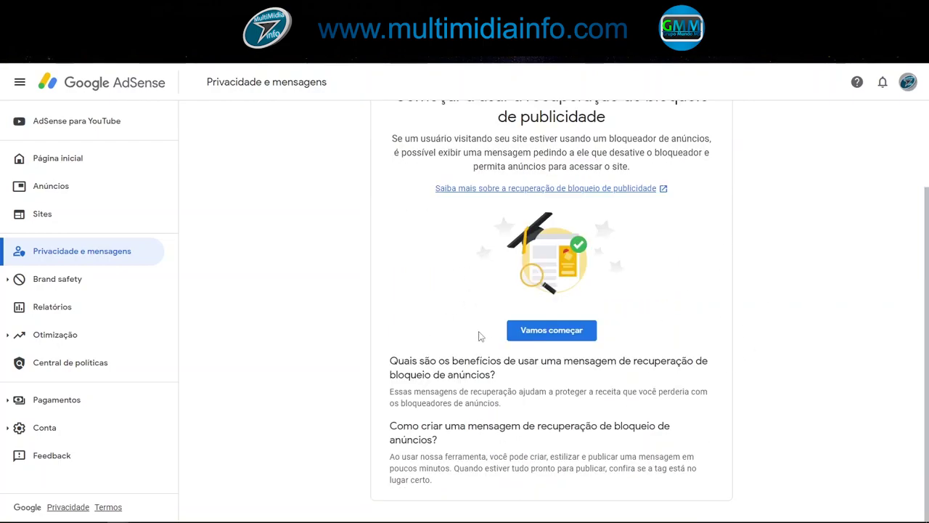
pyautogui.click(558, 334)
pyautogui.click(288, 449)
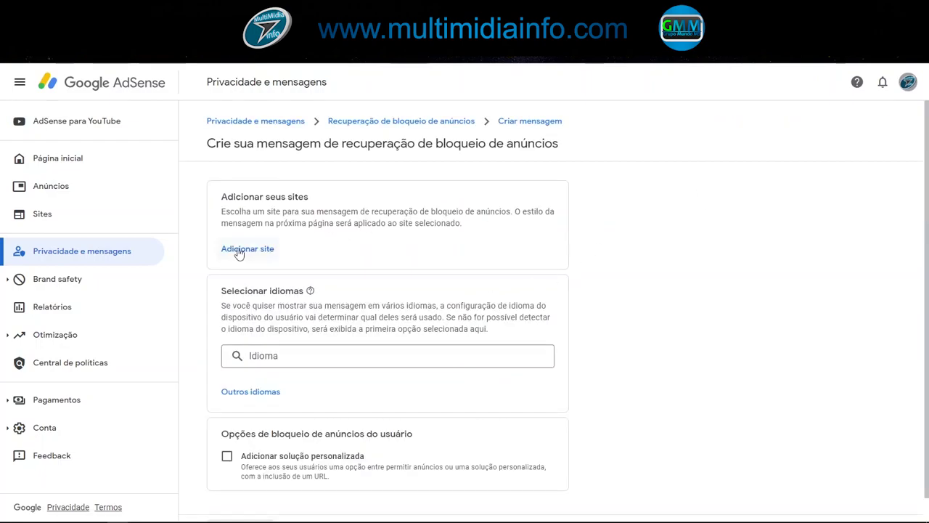
# - Add the site multimidiainfo.com to the ad-block recovery message and confirm the selection
pyautogui.click(247, 249)
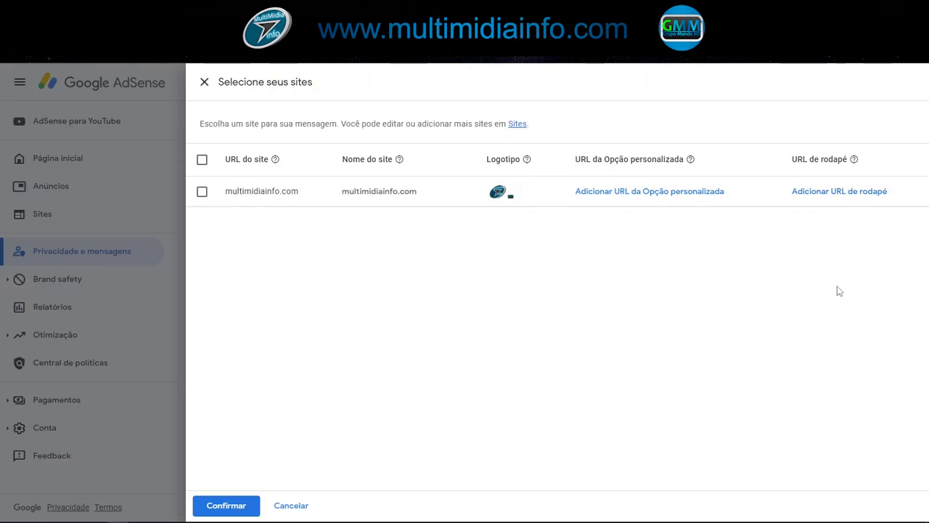
pyautogui.click(202, 161)
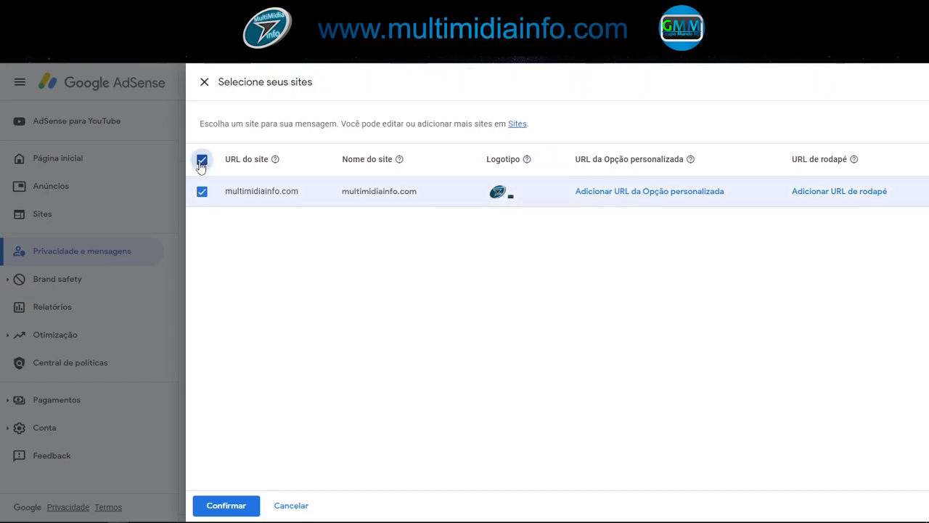
pyautogui.click(221, 508)
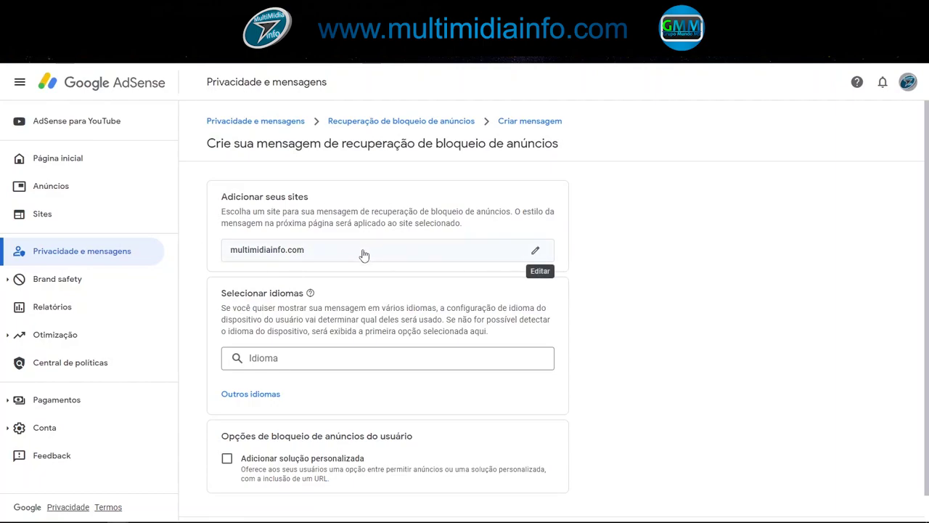
# - Set the message's main language to português (pt-BR)
pyautogui.scroll(-1, 531, 285)
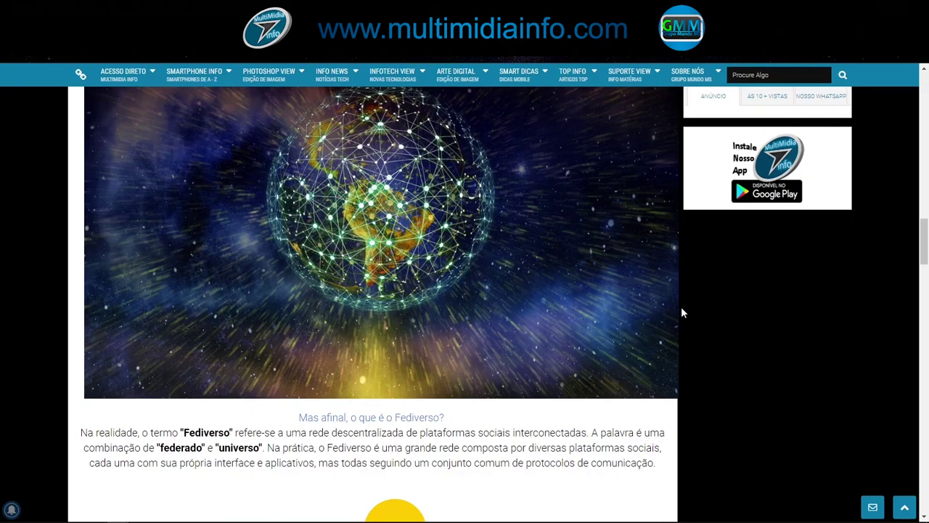
pyautogui.scroll(2, 785, 301)
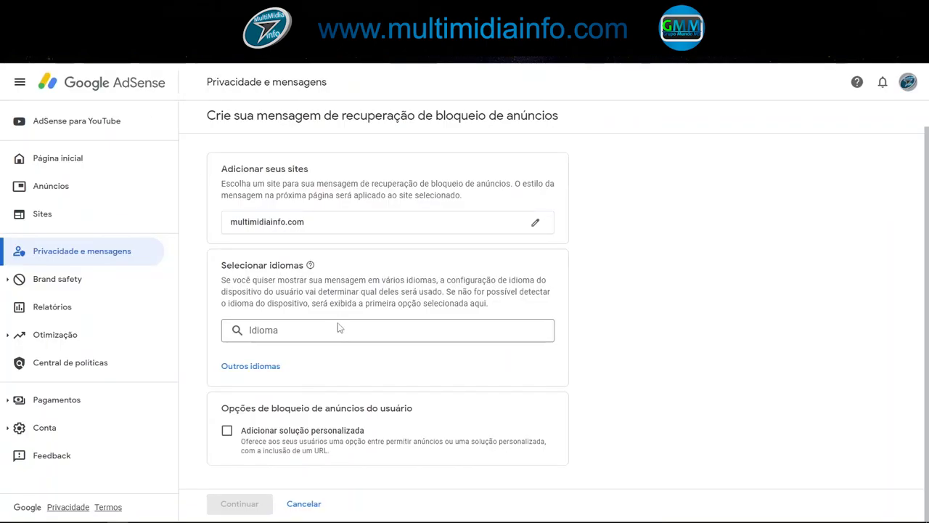
pyautogui.click(317, 333)
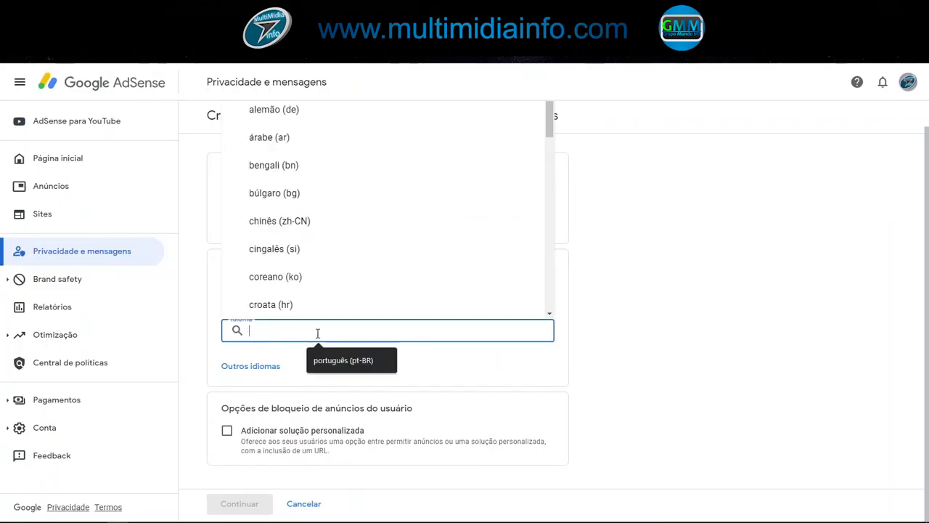
pyautogui.scroll(1, 340, 224)
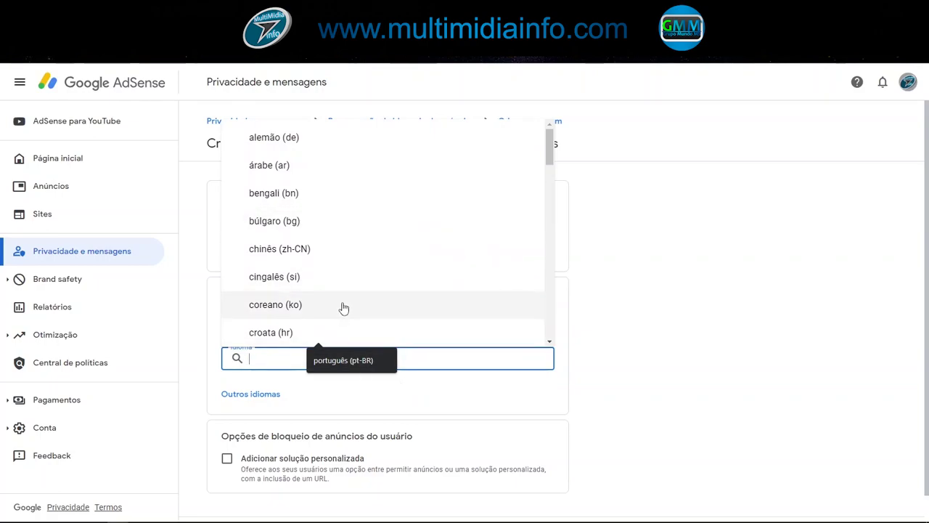
pyautogui.click(263, 358)
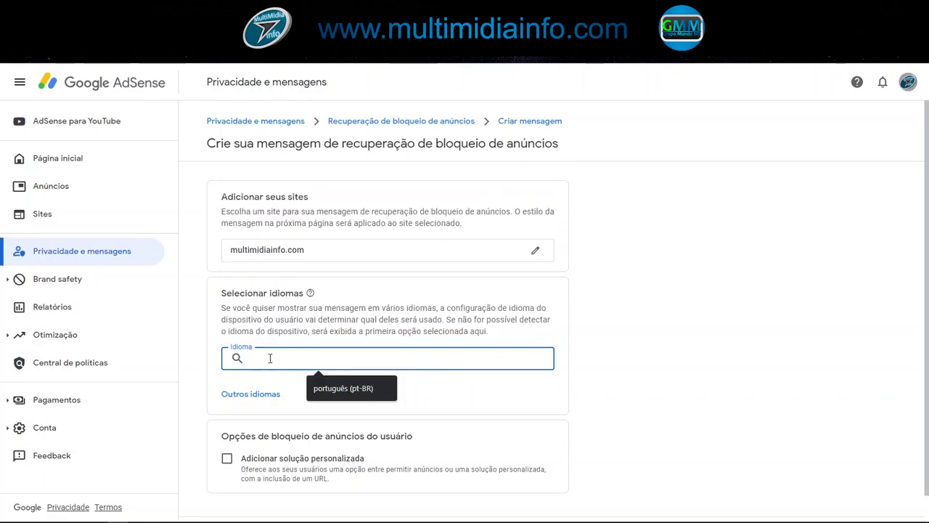
pyautogui.click(342, 388)
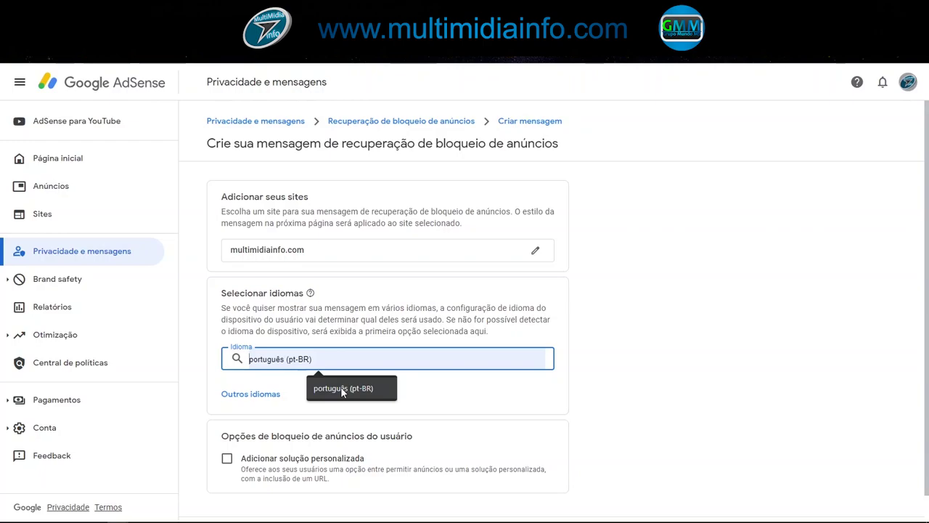
# - Add alemão (de), árabe (ar), bengali (bn), búlgaro (bg) and chinês (zh-CN) as additional message languages
pyautogui.click(236, 393)
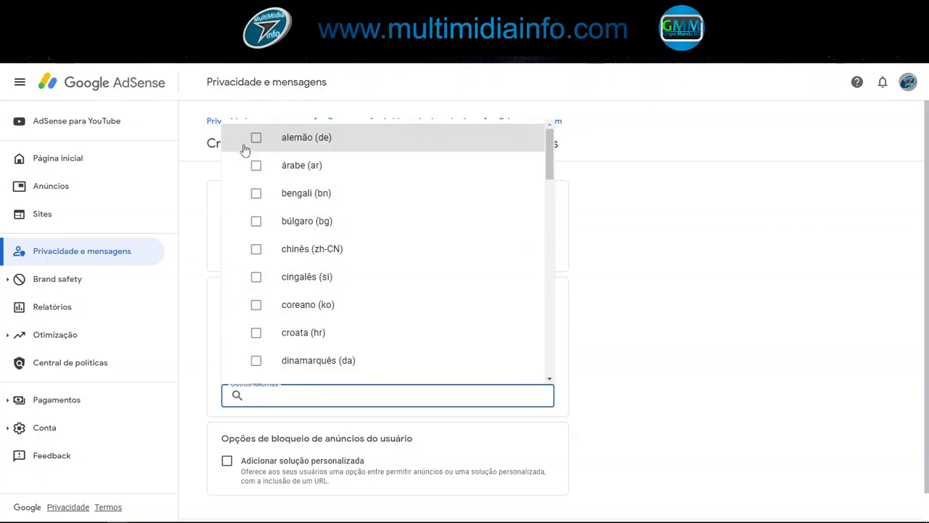
pyautogui.click(255, 139)
pyautogui.click(257, 164)
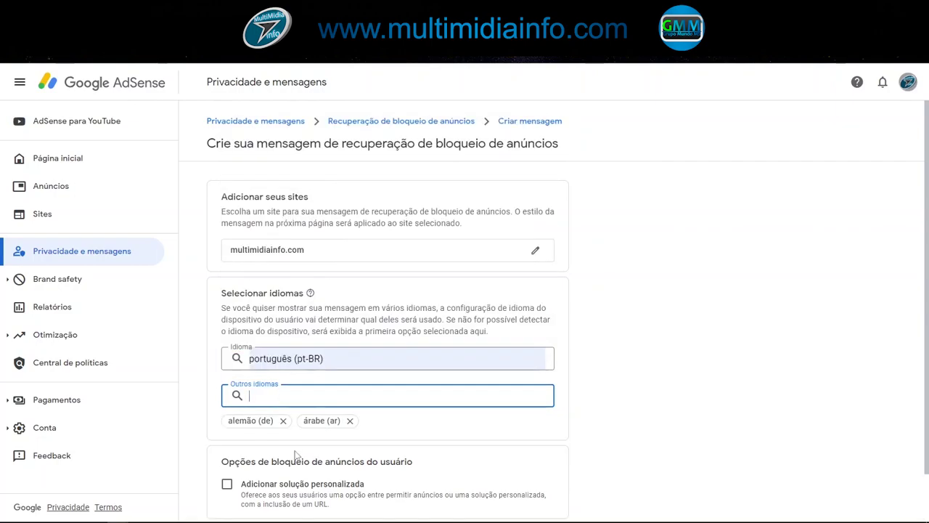
pyautogui.click(283, 397)
pyautogui.click(257, 189)
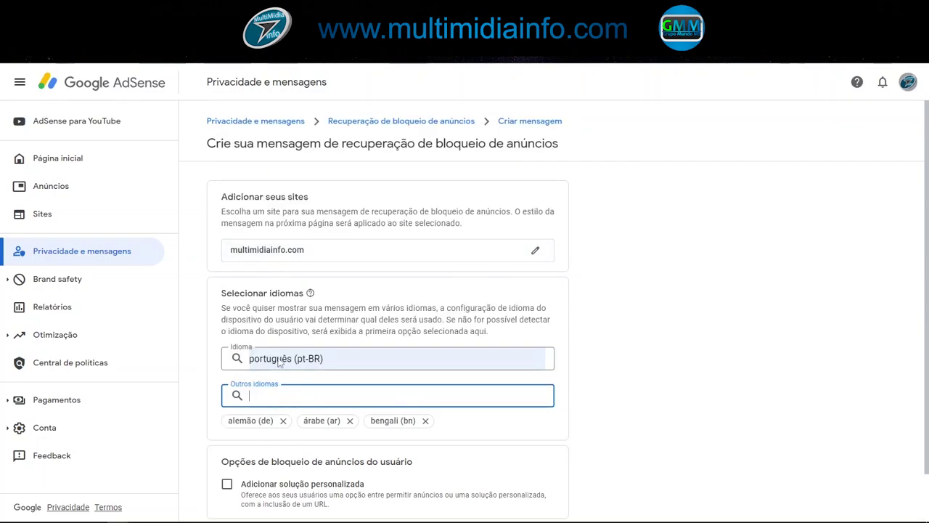
pyautogui.click(277, 398)
pyautogui.click(255, 217)
pyautogui.click(255, 244)
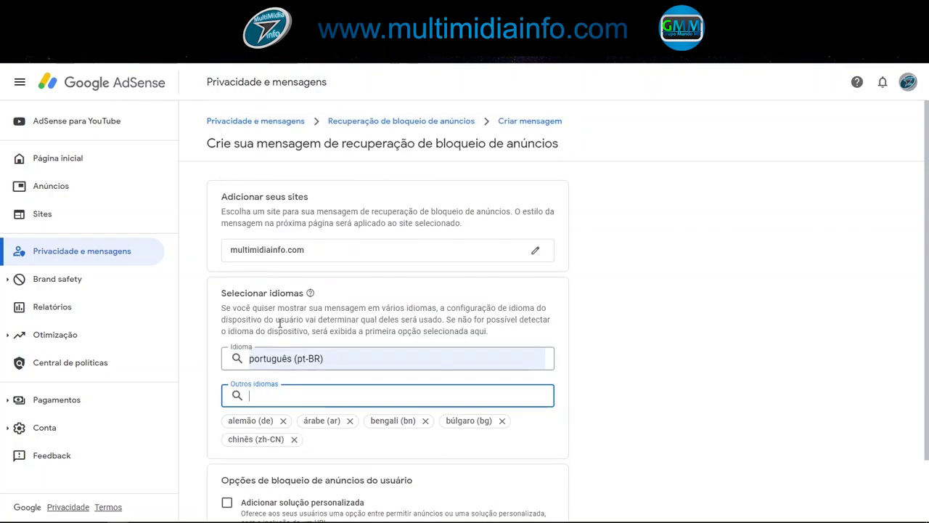
# - Add cingalês (si), coreano (ko), croata (hr) and dinamarquês (da) to the additional languages
pyautogui.click(288, 394)
pyautogui.click(256, 273)
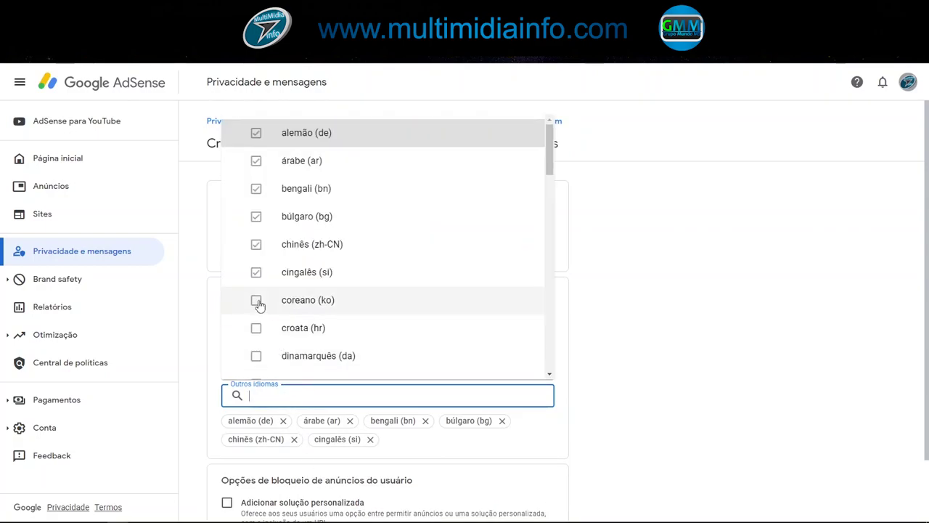
pyautogui.click(256, 300)
pyautogui.click(255, 327)
pyautogui.click(286, 395)
pyautogui.click(256, 355)
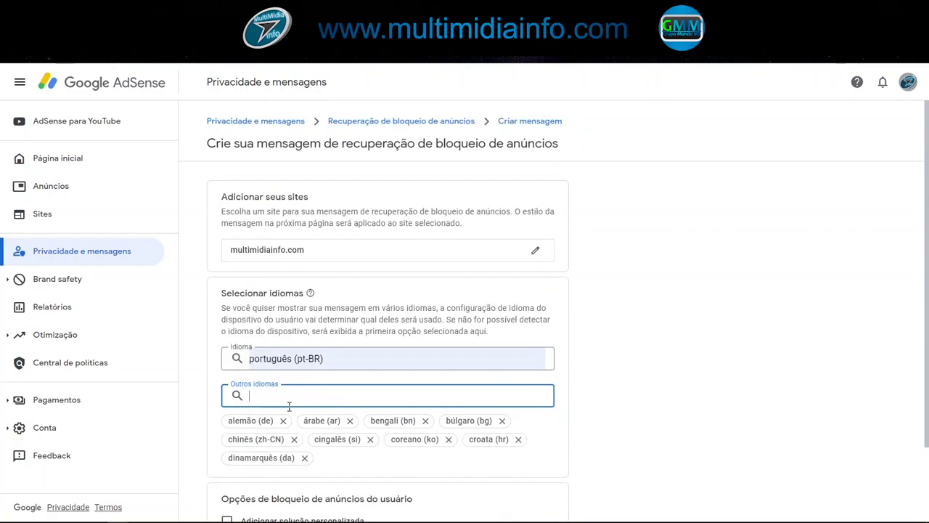
# - Add all the languages from eslovaco (sk) through urdu (ur) in the list to the additional languages
pyautogui.click(299, 396)
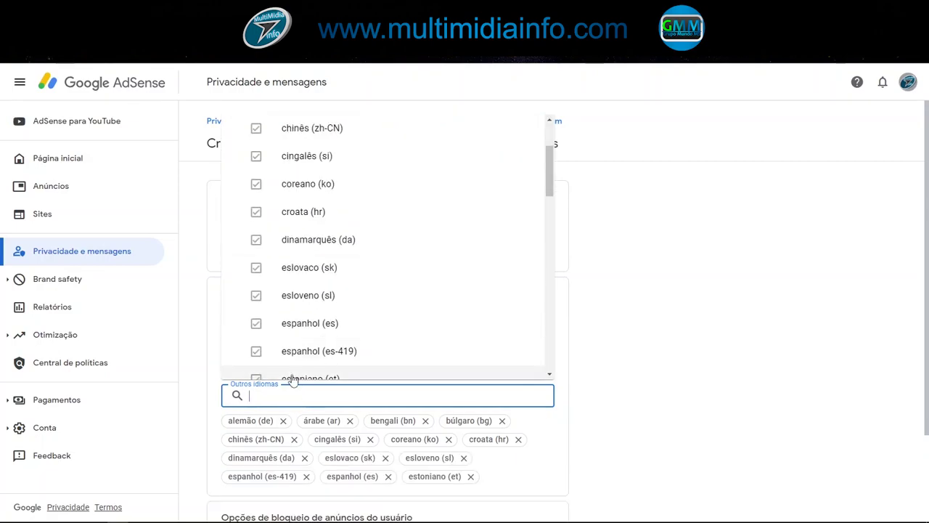
pyautogui.scroll(-3, 286, 342)
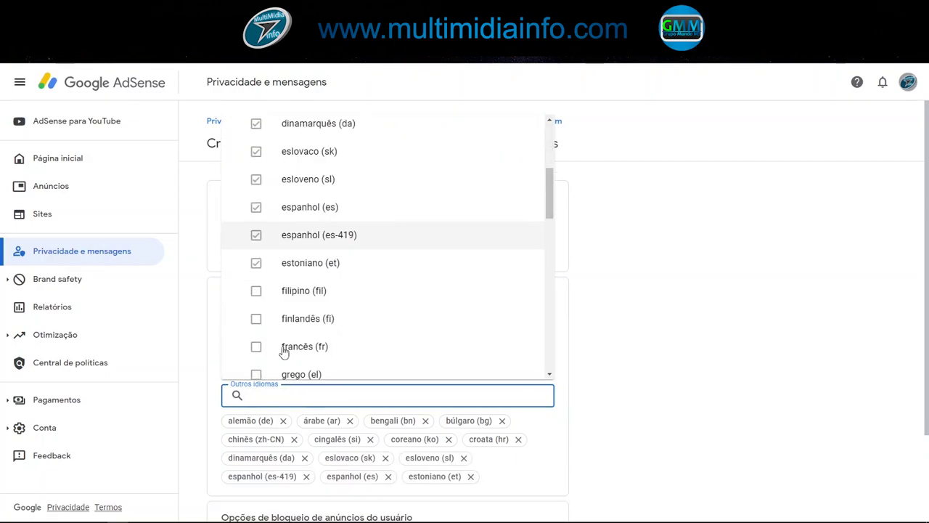
pyautogui.click(257, 292)
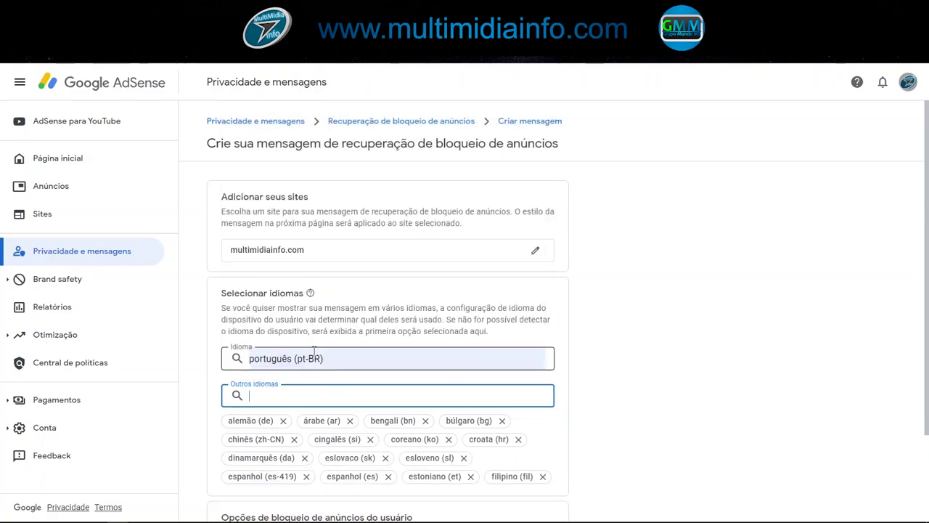
pyautogui.click(298, 396)
pyautogui.scroll(-2, 305, 317)
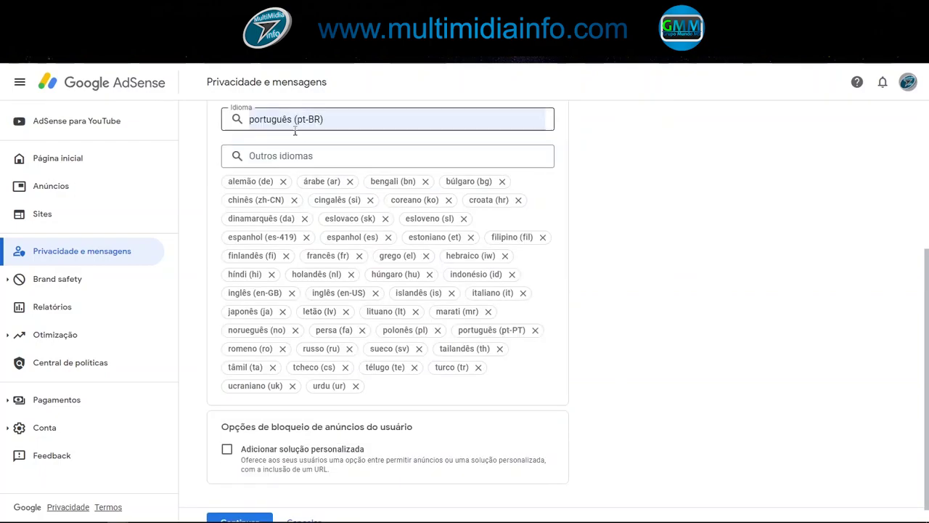
# - Review the list of additional languages for unselected entries and add vietnamita (vi)
pyautogui.click(293, 157)
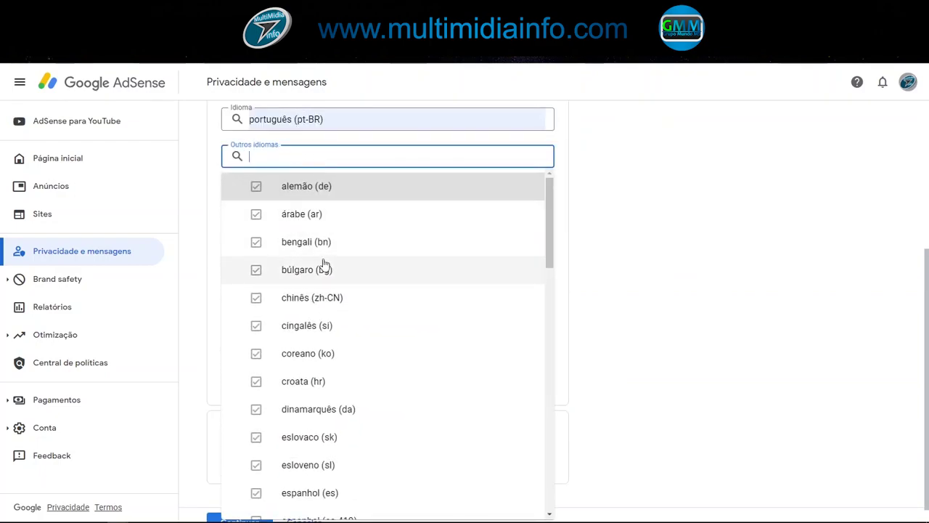
pyautogui.scroll(-2, 324, 266)
pyautogui.scroll(-6, 324, 263)
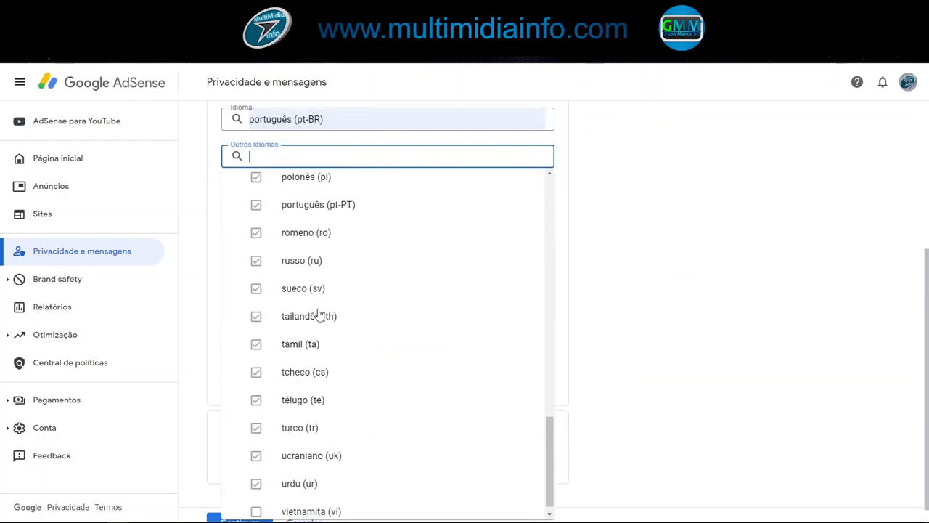
pyautogui.click(262, 157)
pyautogui.click(253, 157)
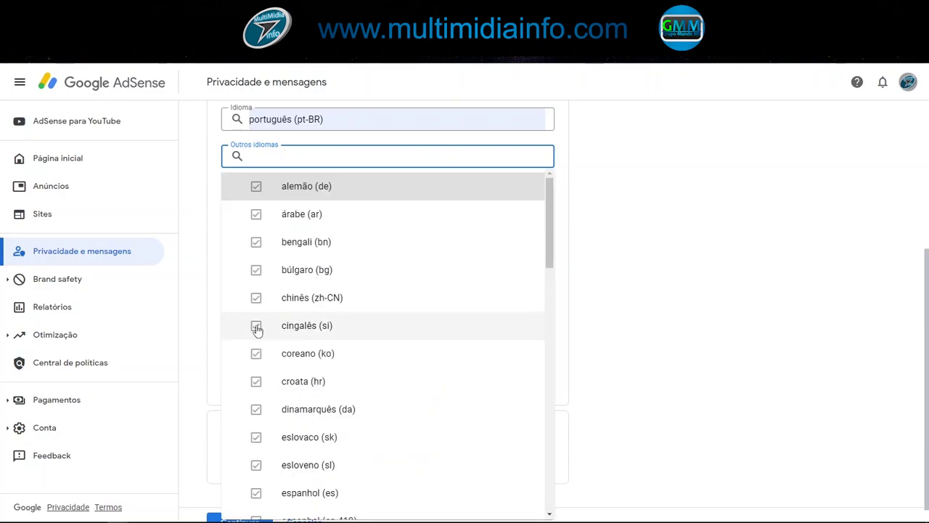
pyautogui.click(670, 305)
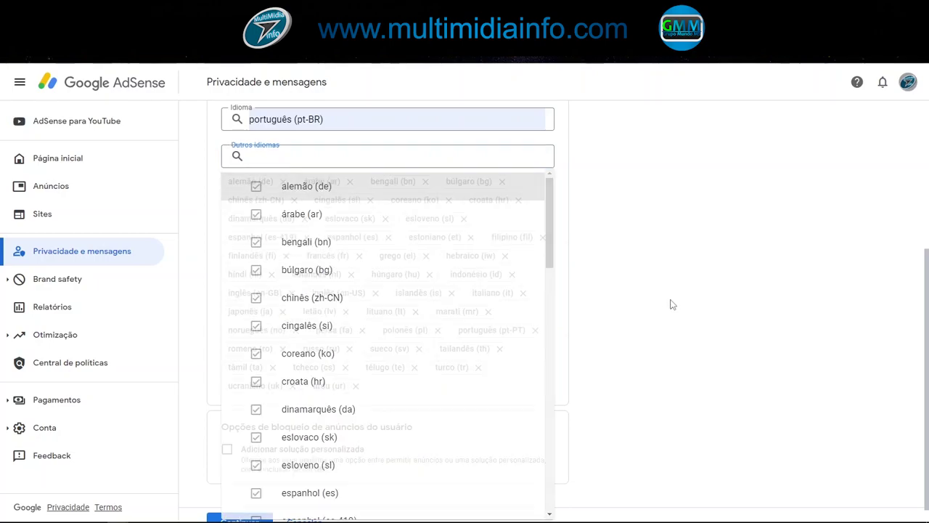
pyautogui.click(283, 154)
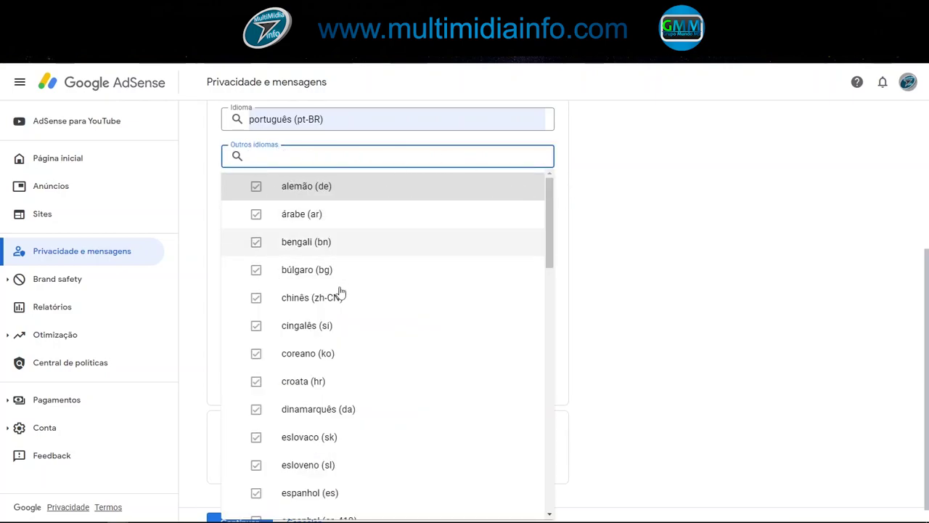
pyautogui.click(258, 156)
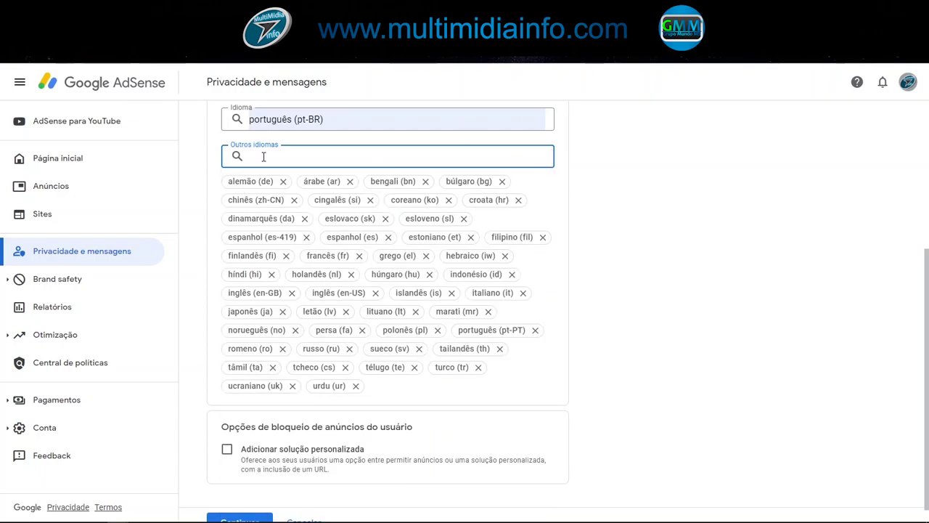
pyautogui.click(264, 156)
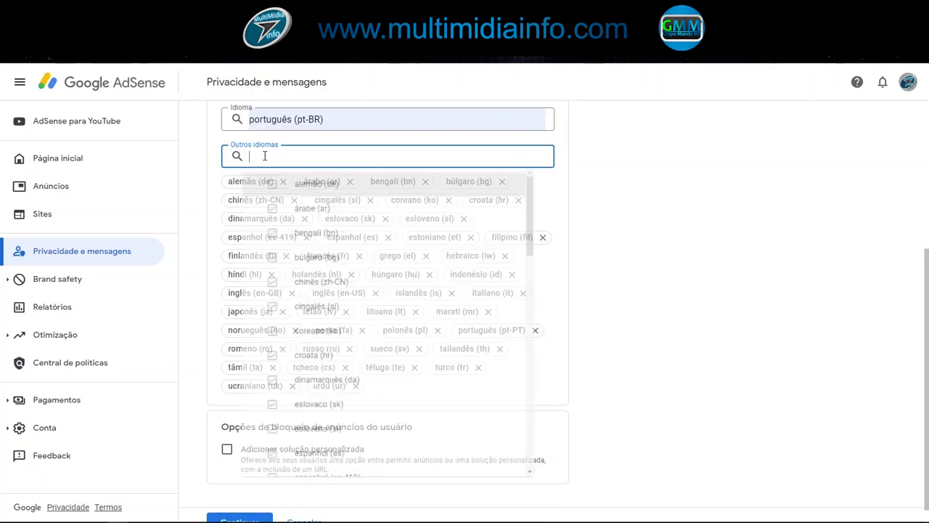
pyautogui.scroll(-15, 320, 392)
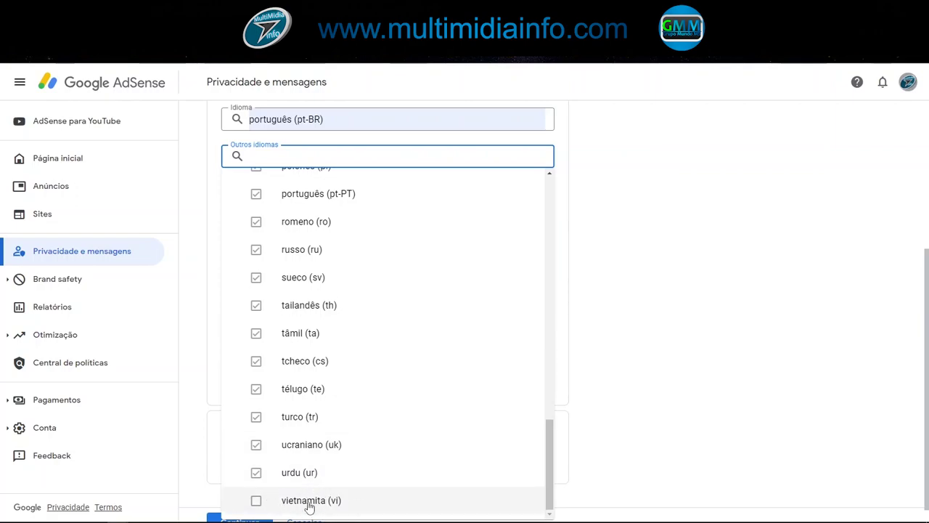
pyautogui.click(256, 501)
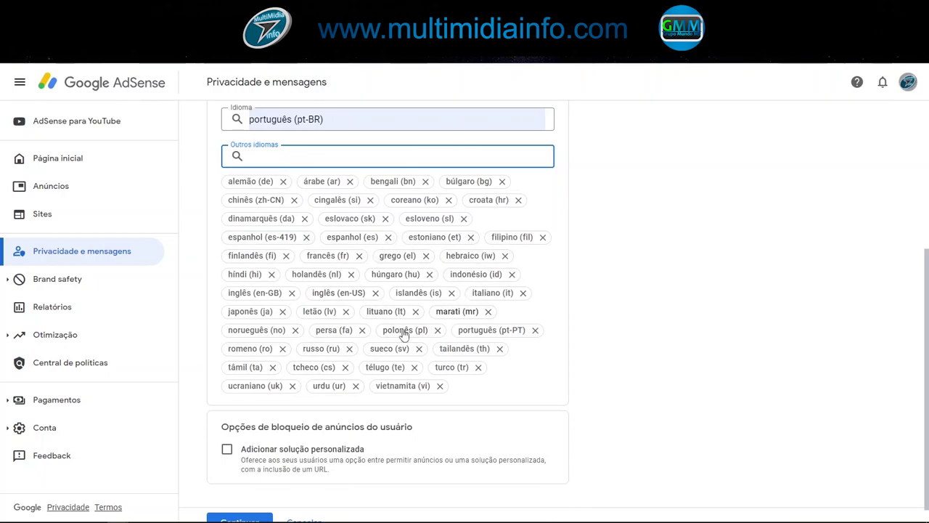
pyautogui.click(444, 413)
# - Continue to the message editor without adding a custom solution, and view the recovery message preview
pyautogui.scroll(-1, 250, 414)
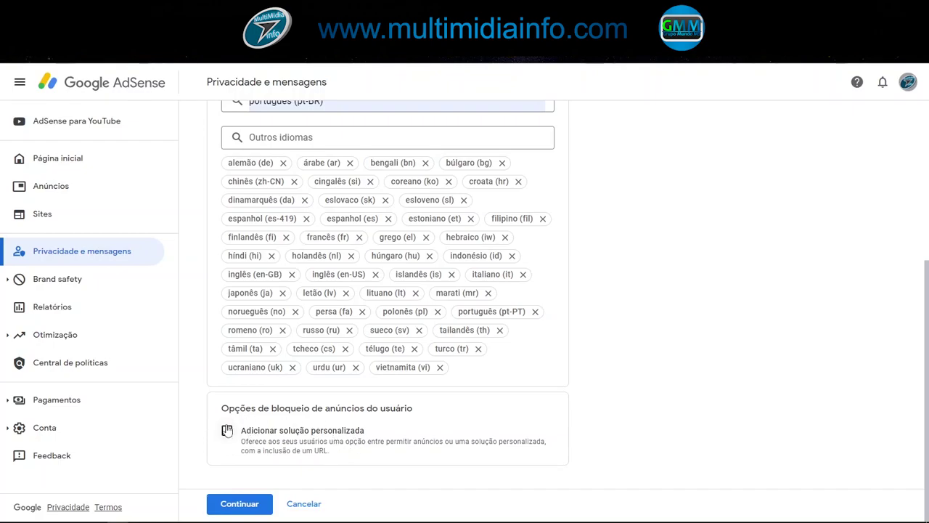
pyautogui.click(251, 506)
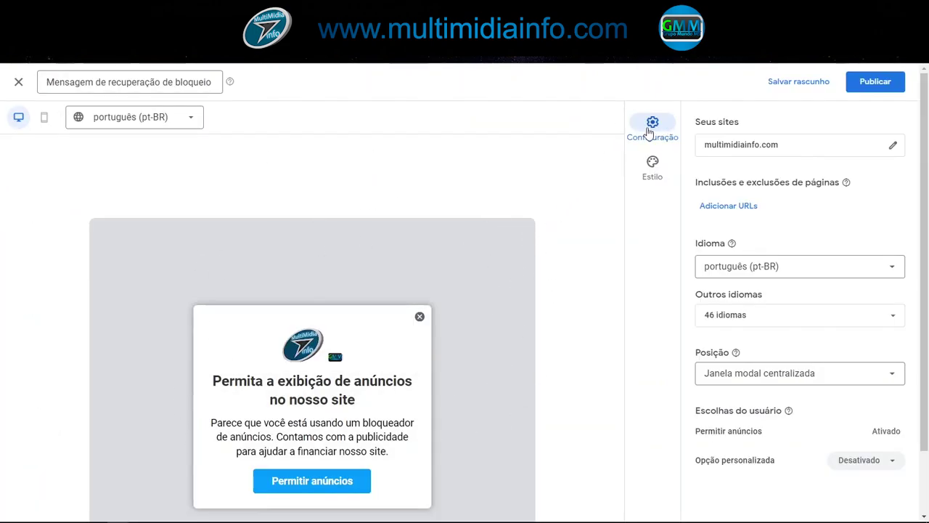
pyautogui.scroll(-1, 418, 352)
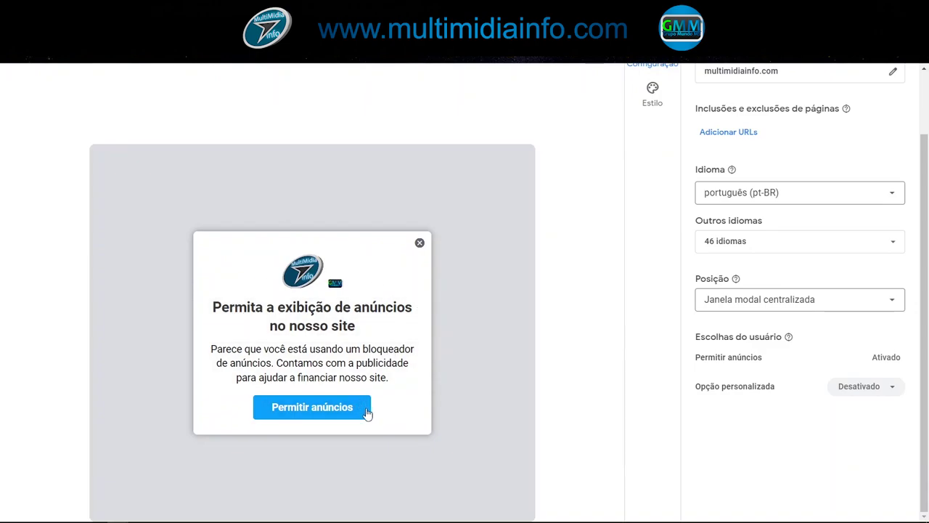
# - Inspect the style options for the message's title and body text, selecting the whole body paragraph in the preview
pyautogui.click(426, 317)
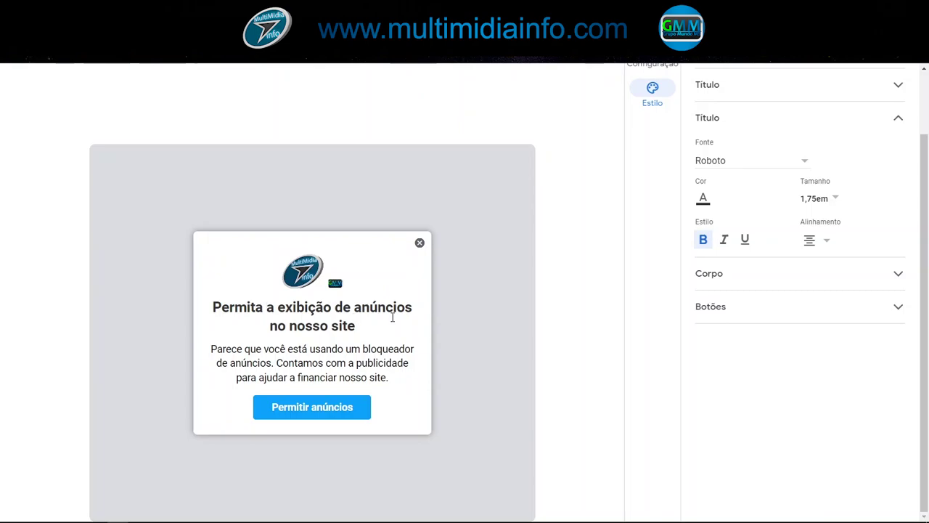
pyautogui.click(411, 349)
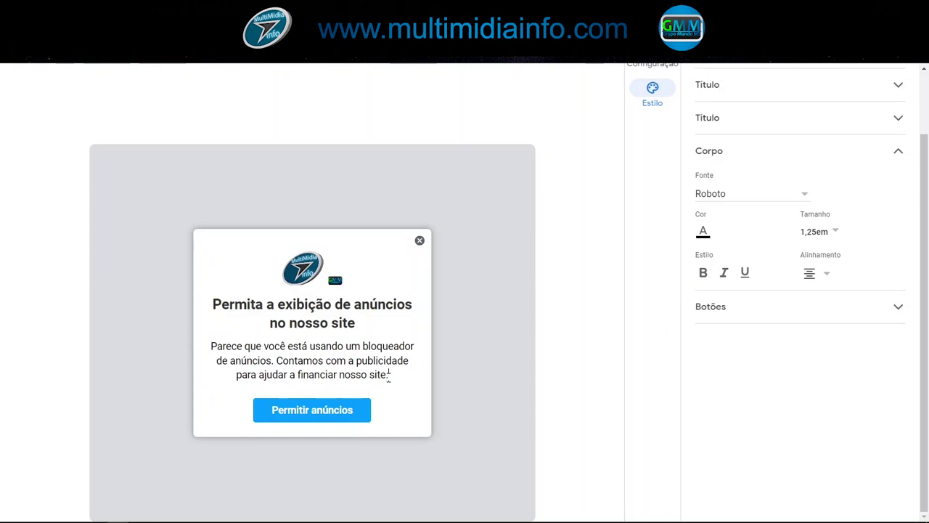
pyautogui.moveTo(394, 377); pyautogui.dragTo(212, 346)
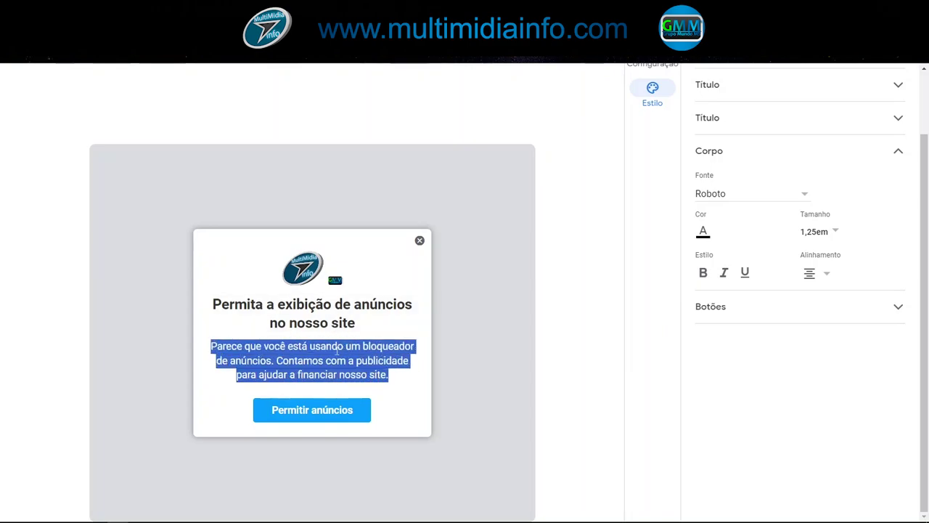
pyautogui.scroll(2, 565, 284)
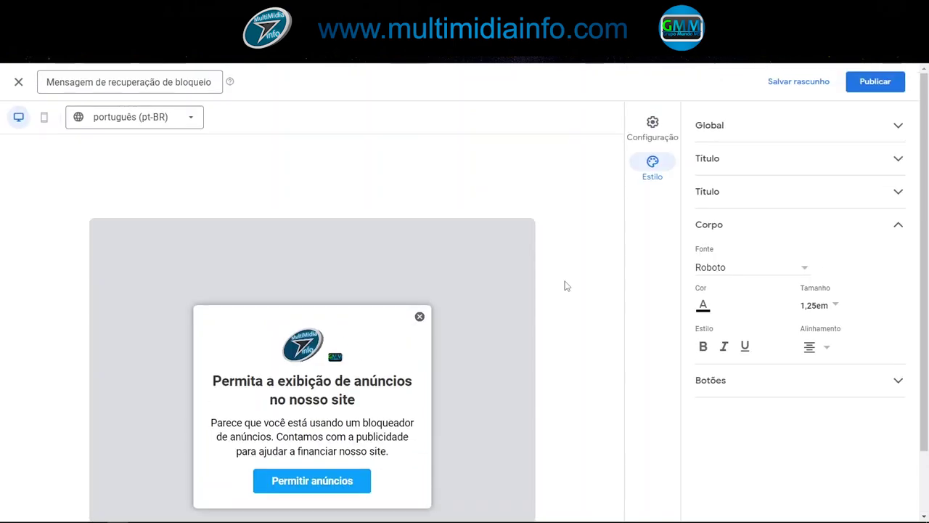
# - View the page inclusion and exclusion options for multimidiainfo.com and leave them without changes
pyautogui.click(666, 132)
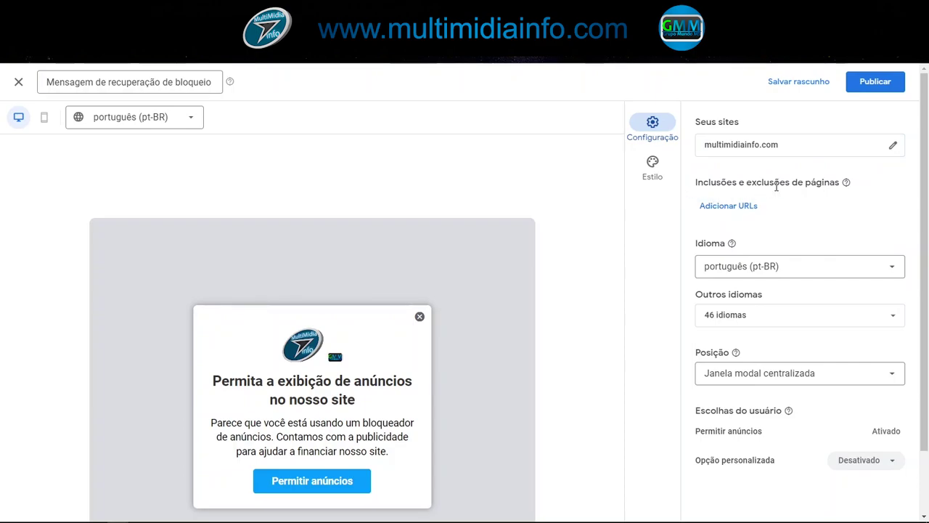
pyautogui.click(741, 210)
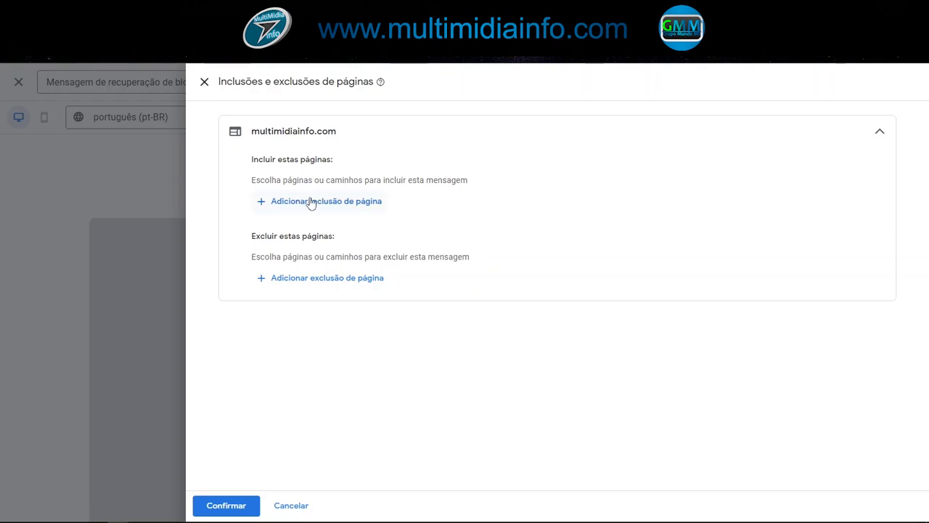
pyautogui.click(291, 509)
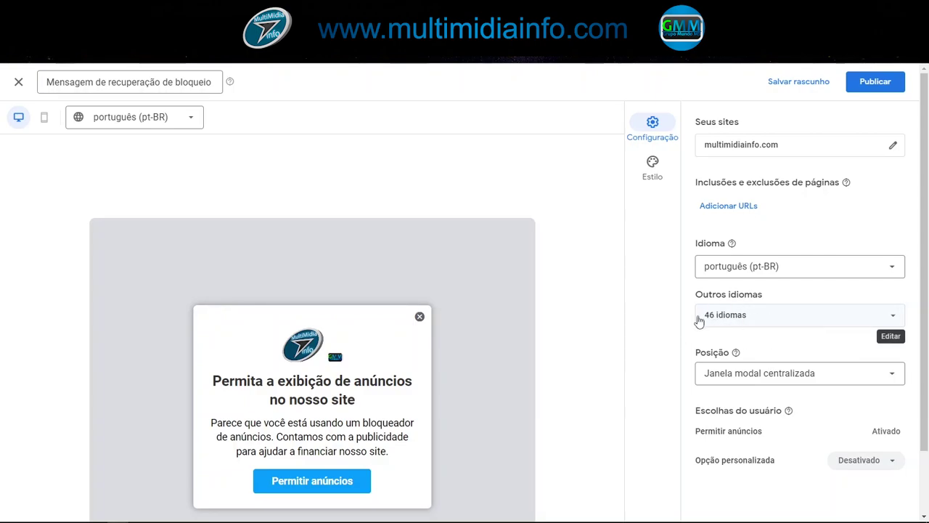
# - Try the message positions Fixa na parte inferior and Janela modal centralizada (não dispensável) in the preview
pyautogui.scroll(-1, 735, 320)
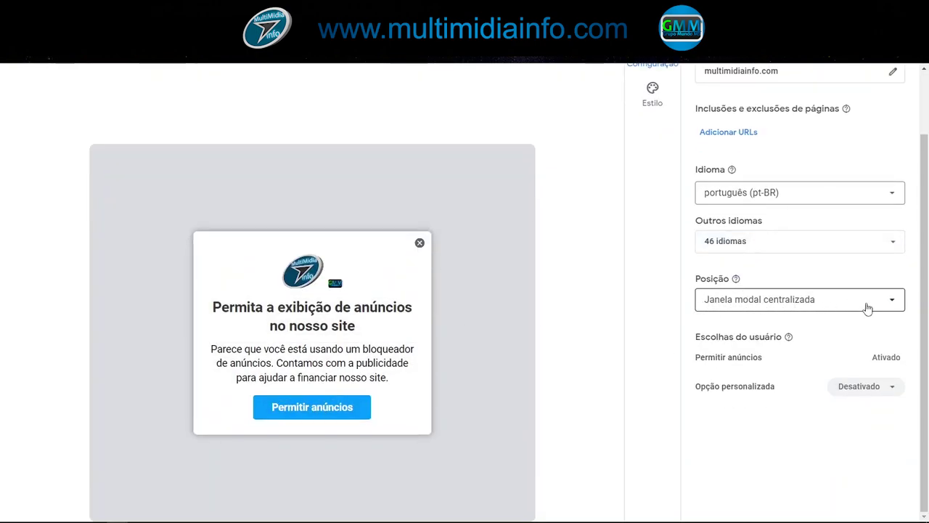
pyautogui.click(762, 299)
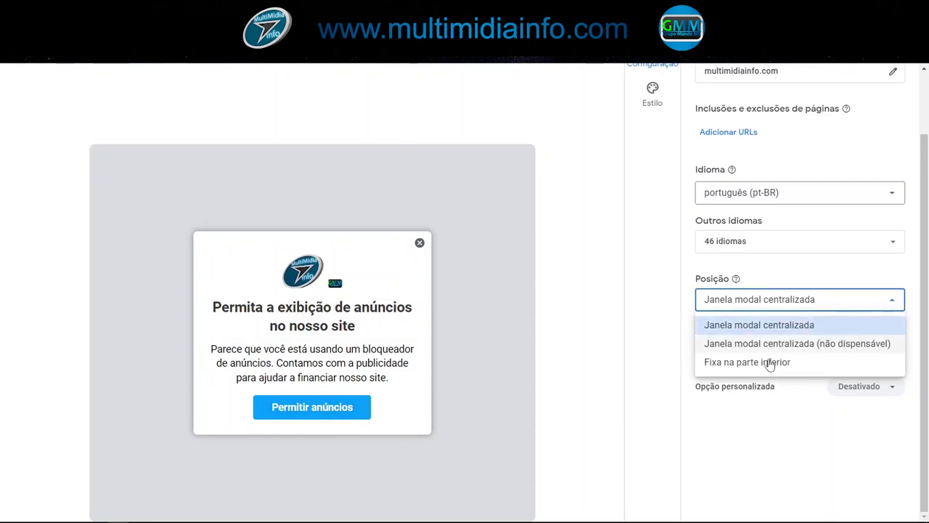
pyautogui.click(772, 363)
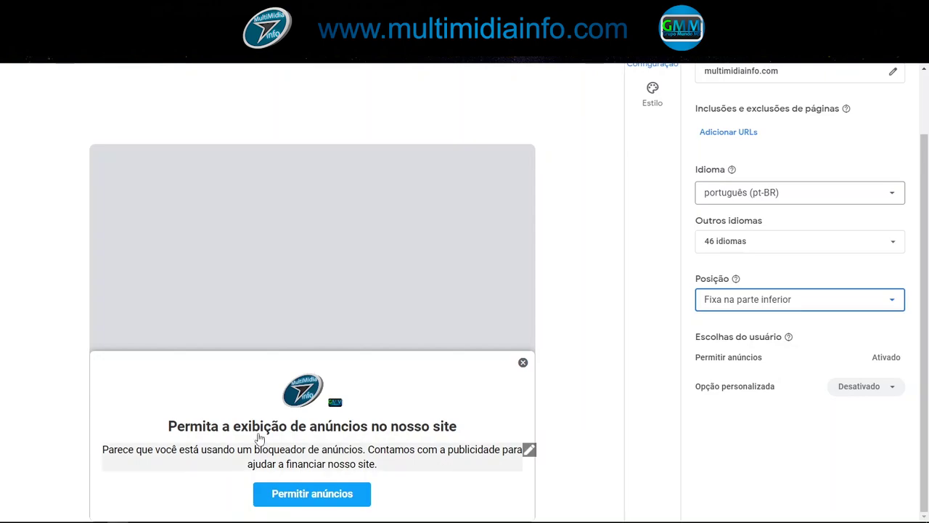
pyautogui.click(889, 305)
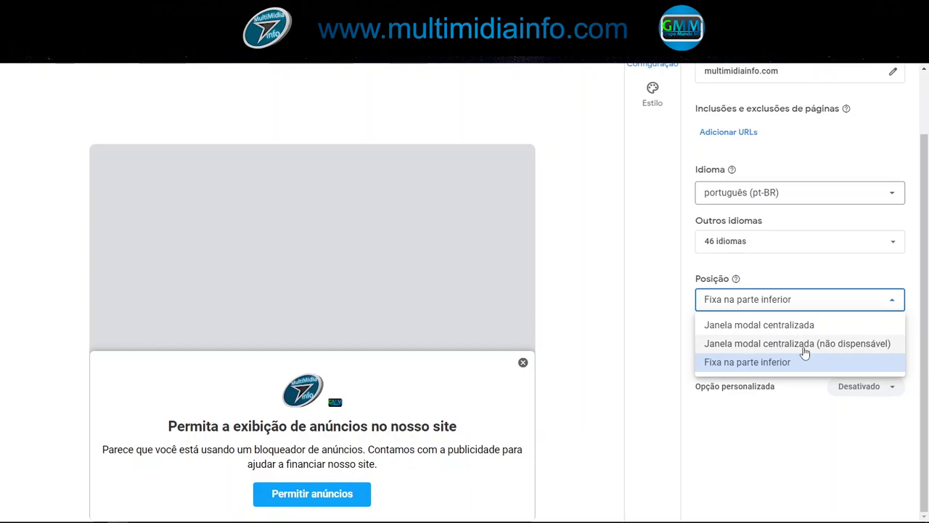
pyautogui.click(804, 349)
# - Set the message position to Fixa na parte inferior
pyautogui.click(882, 305)
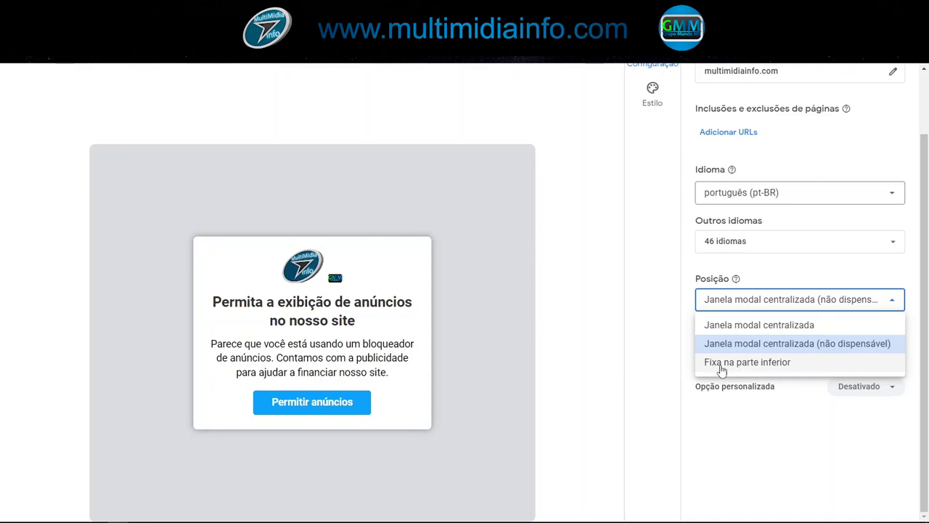
pyautogui.click(757, 368)
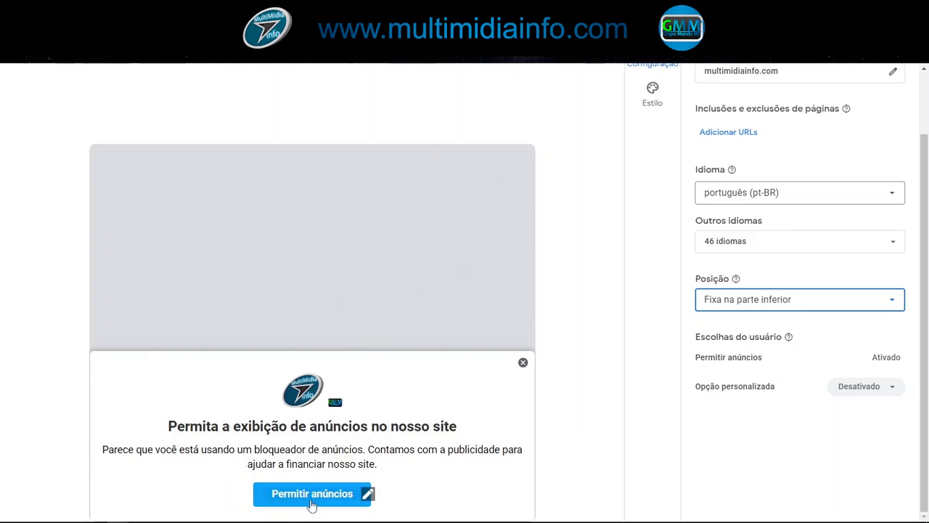
pyautogui.moveTo(320, 504)
# - Set the background colour of the message's buttons to #06578e in the style settings
pyautogui.scroll(1, 460, 288)
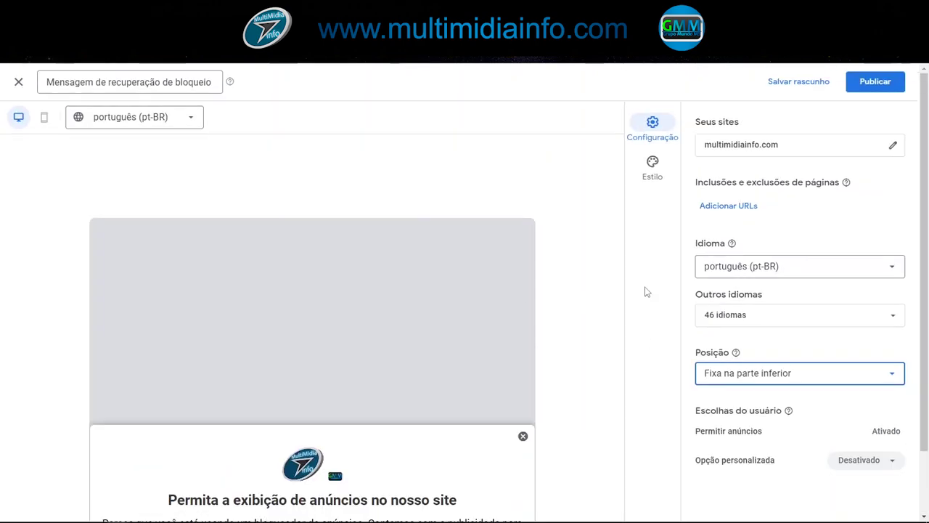
pyautogui.click(652, 162)
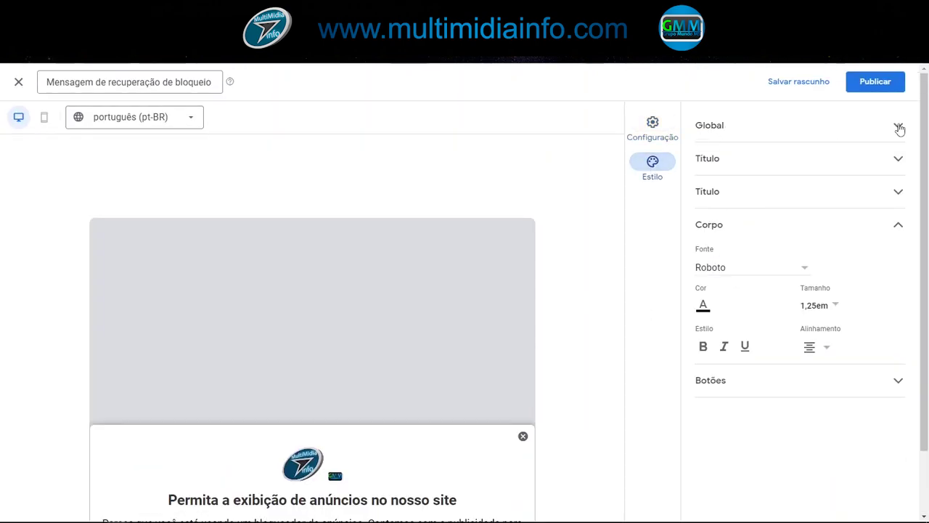
pyautogui.scroll(-1, 275, 462)
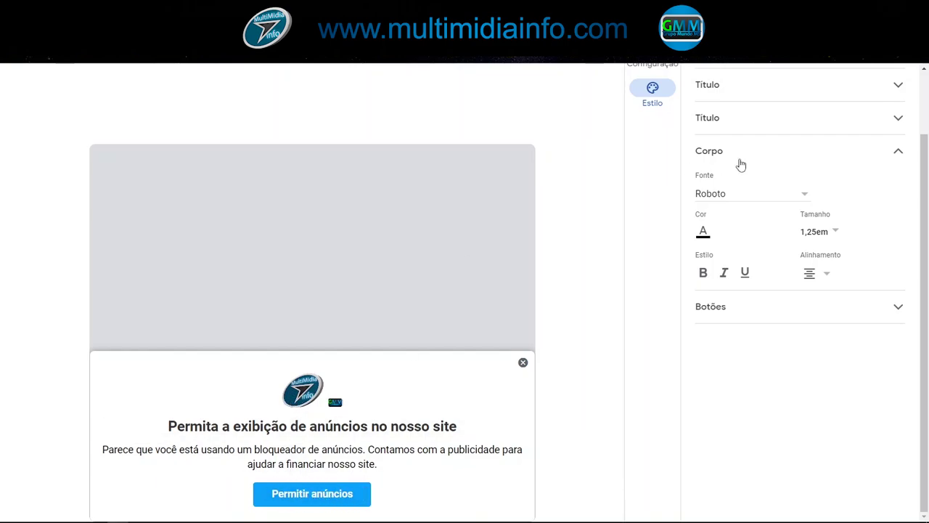
pyautogui.scroll(1, 769, 240)
pyautogui.click(898, 326)
pyautogui.scroll(-1, 501, 385)
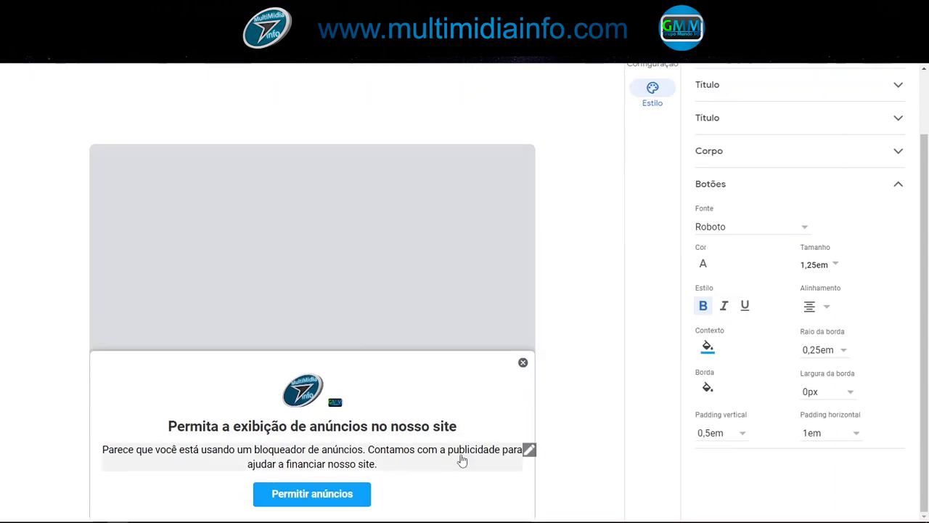
pyautogui.click(706, 347)
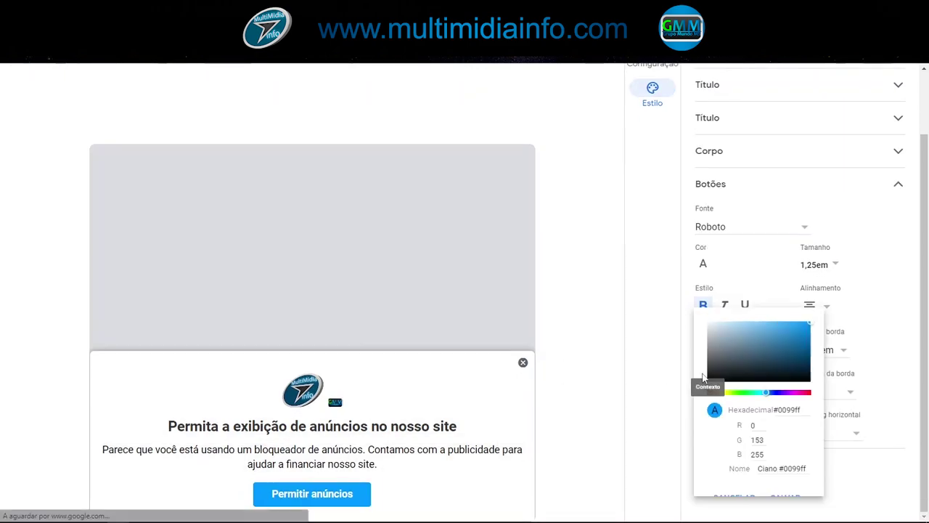
pyautogui.click(807, 346)
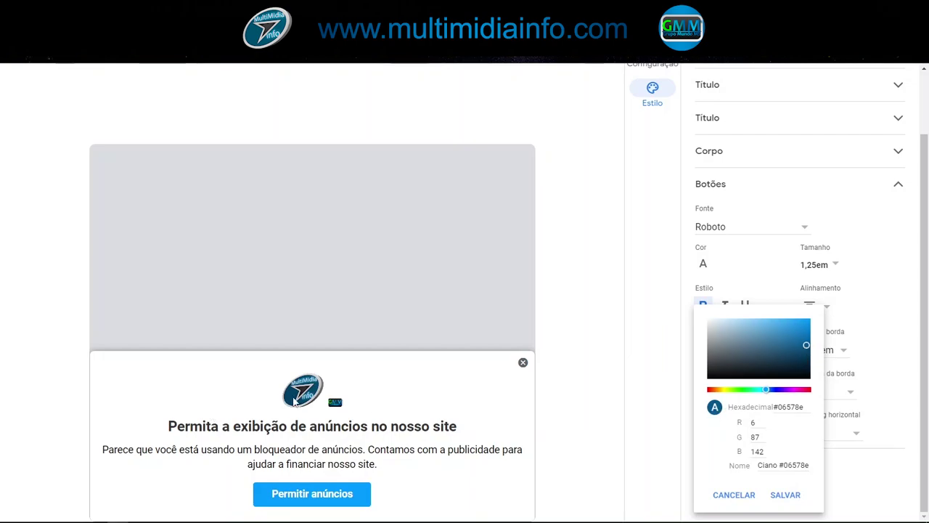
pyautogui.click(783, 500)
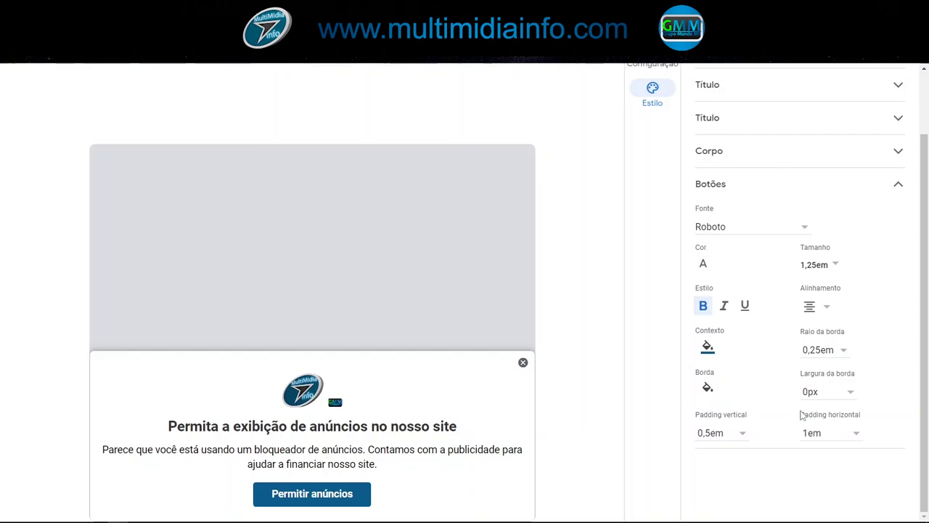
# - Check the message preview, publish the recovery message and accept the notice about including tags on the site
pyautogui.scroll(1, 792, 290)
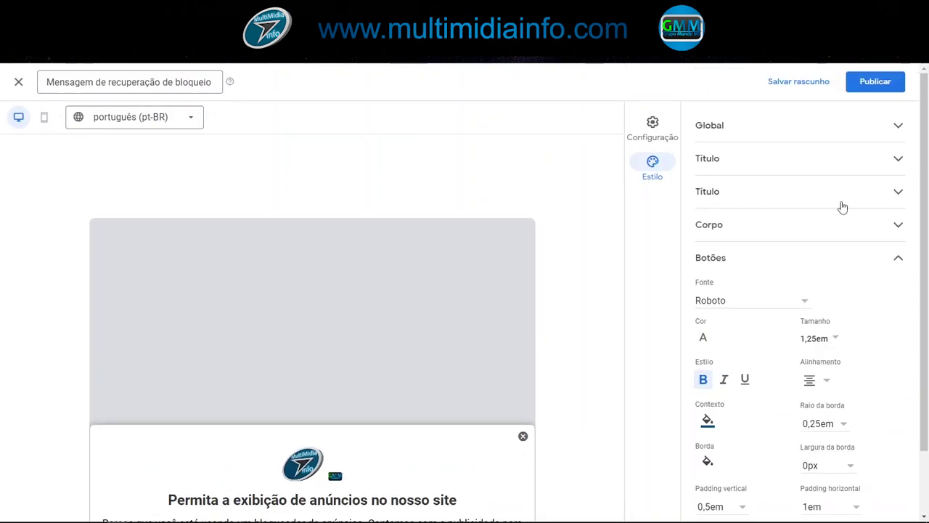
pyautogui.scroll(-1, 819, 228)
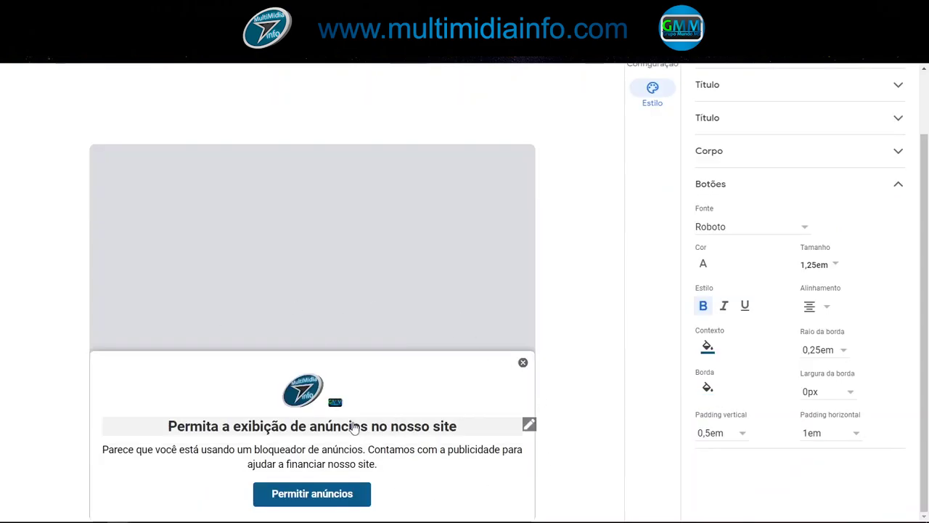
pyautogui.scroll(1, 435, 327)
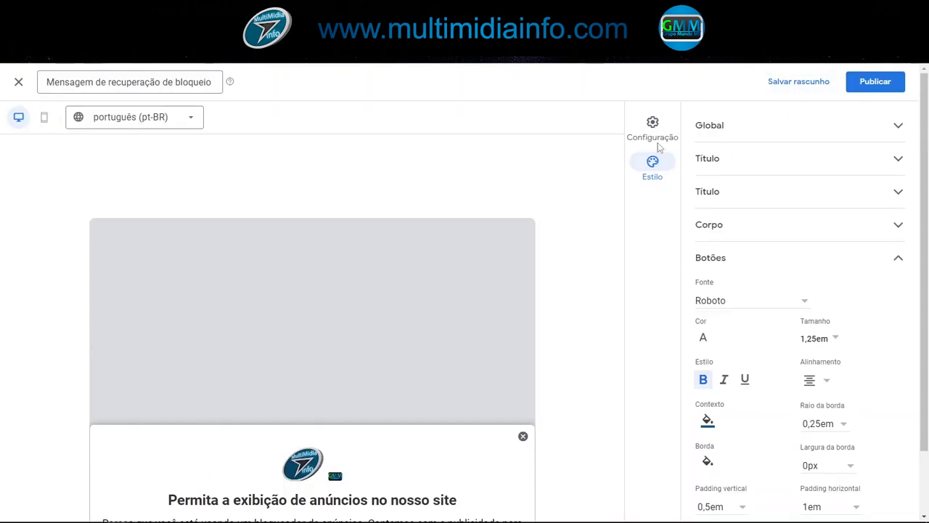
pyautogui.click(899, 85)
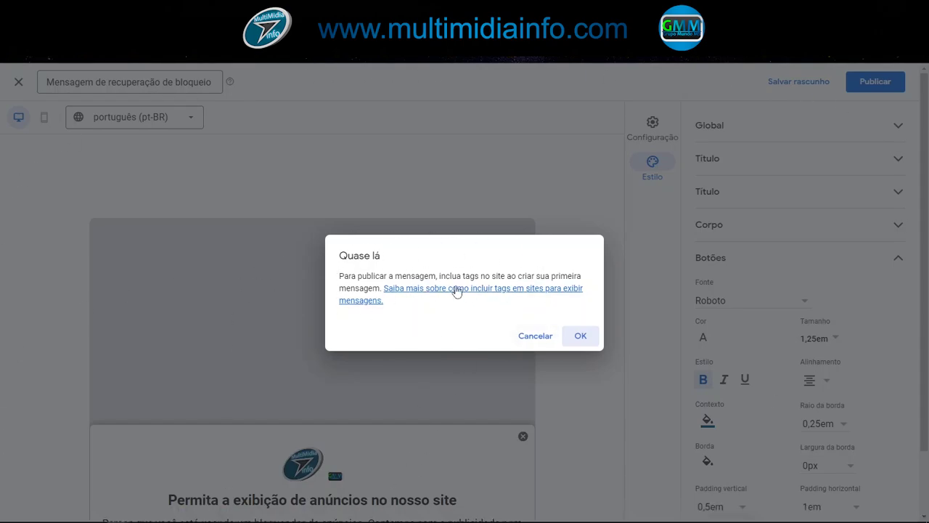
pyautogui.click(581, 337)
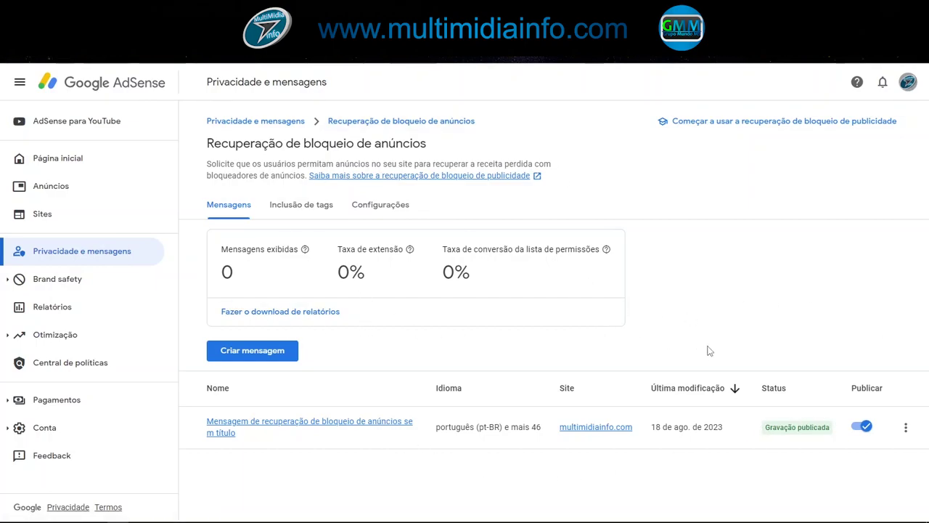
# - Review the tag codes for ad-block recovery and error protection, and copy the Recuperação de bloqueio de anúncios code
pyautogui.click(303, 208)
pyautogui.scroll(-1, 298, 232)
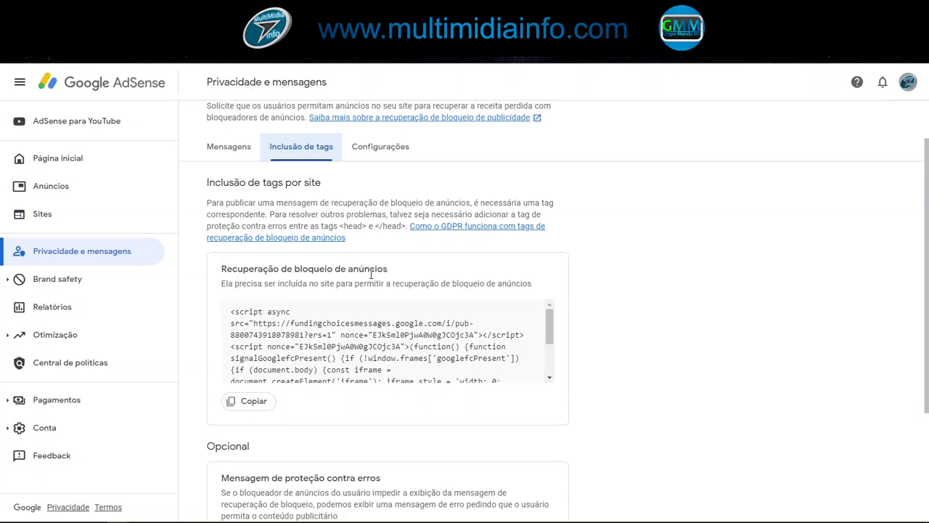
pyautogui.scroll(-1, 617, 387)
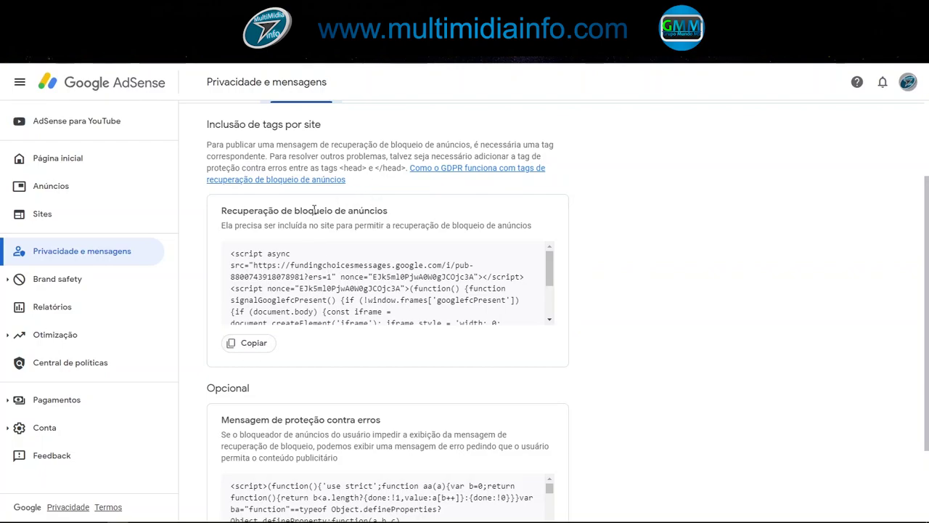
pyautogui.scroll(-2, 585, 329)
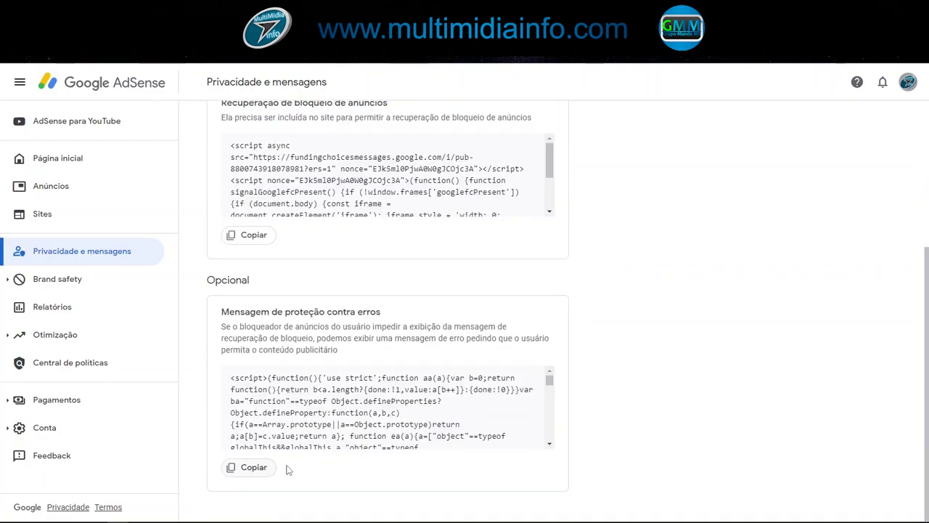
pyautogui.scroll(-3, 415, 434)
pyautogui.scroll(4, 416, 434)
pyautogui.scroll(3, 651, 349)
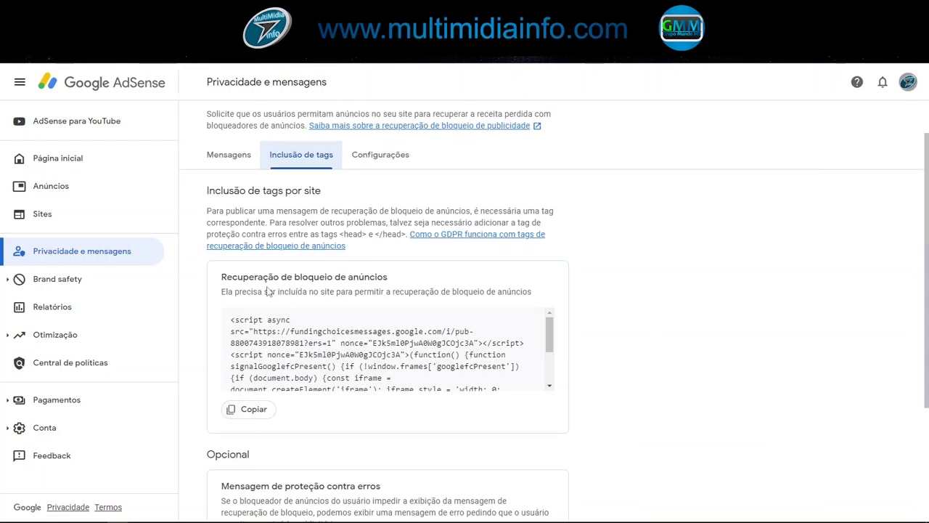
pyautogui.scroll(-2, 425, 283)
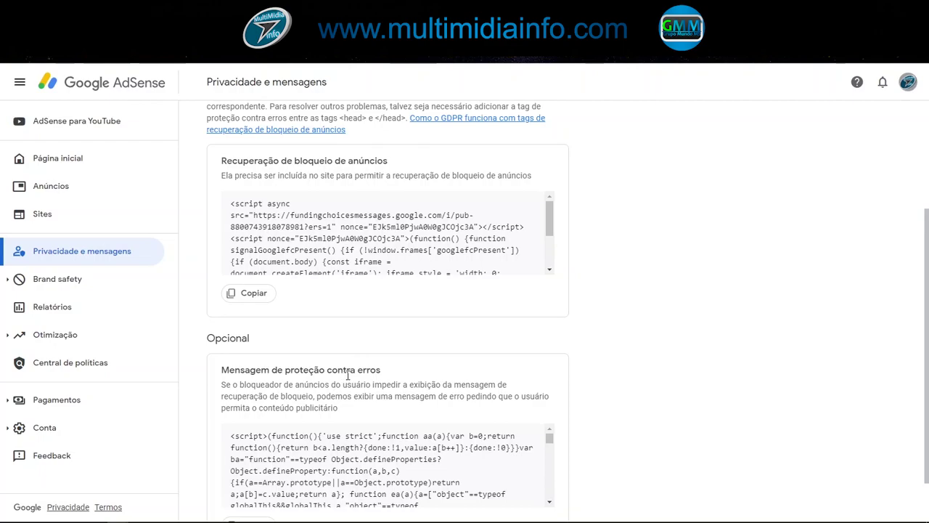
pyautogui.scroll(2, 727, 340)
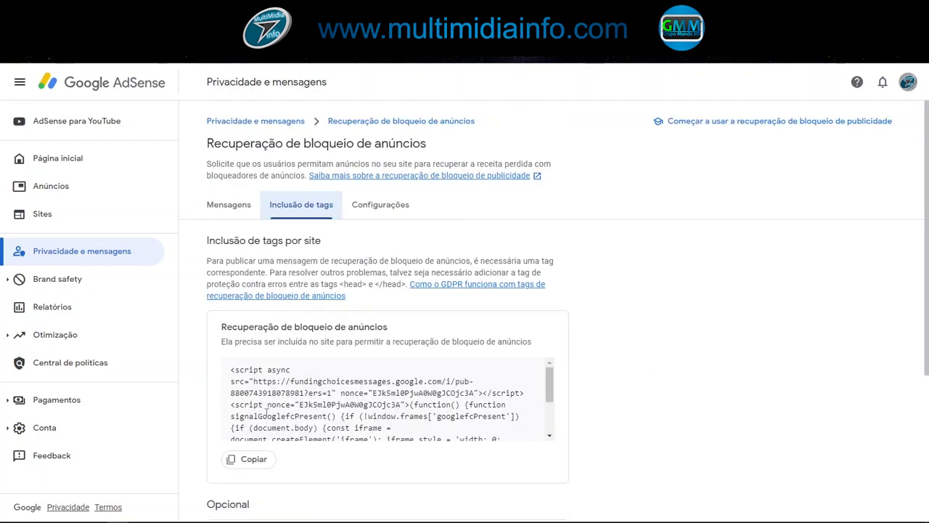
pyautogui.click(251, 465)
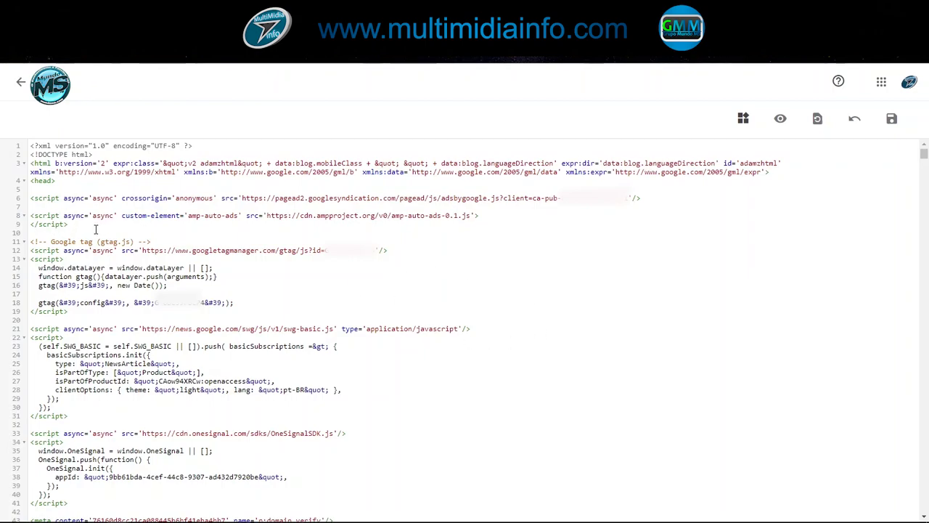
# - Switch to the Blogger theme HTML and paste the copied tag inside the head, below the SWG_BASIC subscription script
pyautogui.click(30, 190)
pyautogui.moveTo(61, 182); pyautogui.dragTo(23, 182)
pyautogui.click(79, 416)
pyautogui.press('Return')
pyautogui.press('Return')
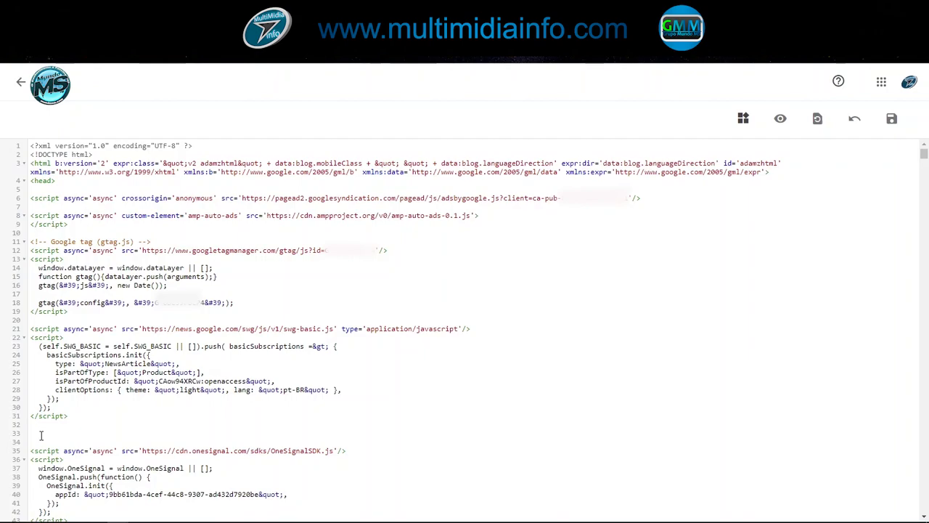
pyautogui.hotkey('ctrl', 'v')
# - Check the closing part of the pasted recovery tag and save the theme
pyautogui.scroll(-1, 41, 436)
pyautogui.moveTo(900, 393); pyautogui.dragTo(435, 393)
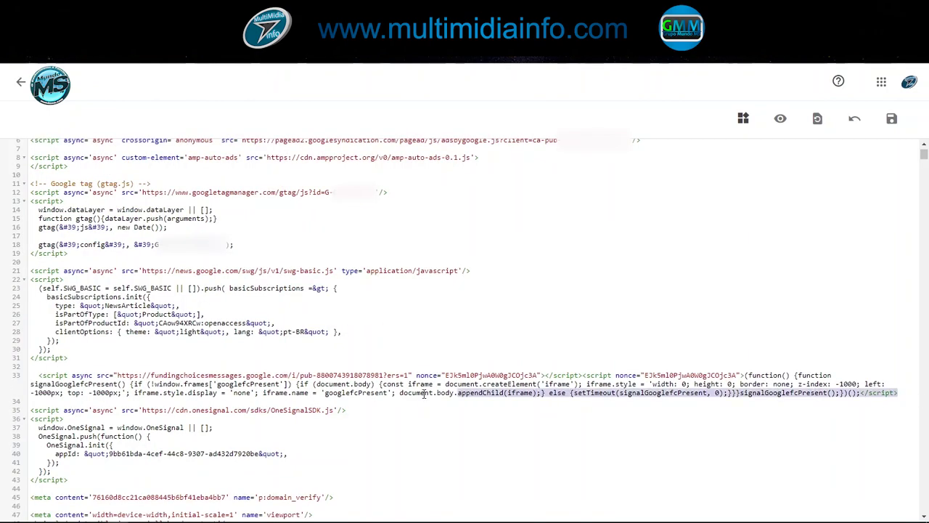
pyautogui.hotkey('ctrl', 's')
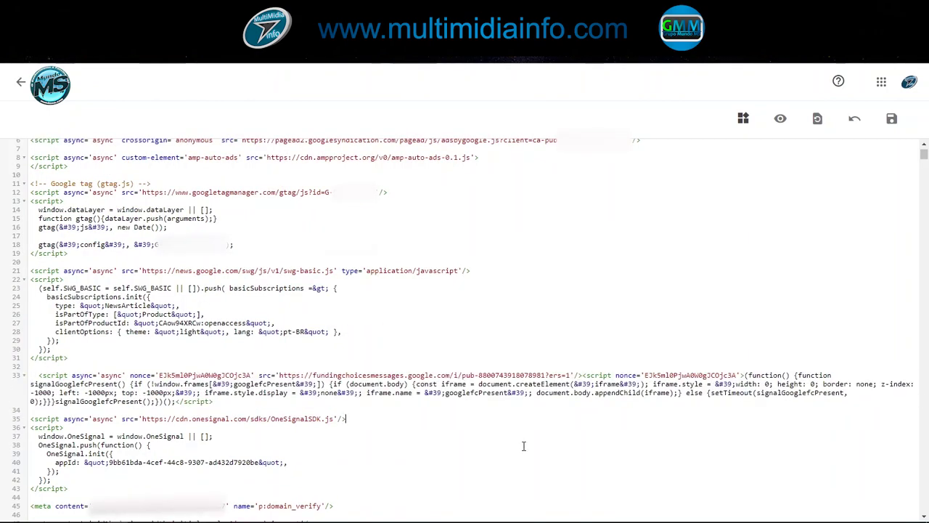
# - Switch to the live multimidiainfo.com site, look through the Fediverso article and load the home page to check for the recovery message
pyautogui.click(346, 419)
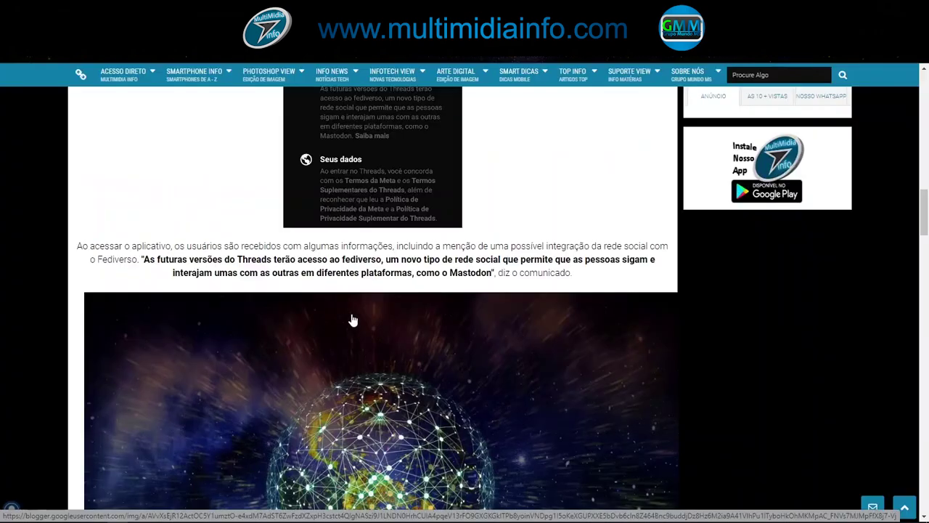
pyautogui.scroll(-3, 356, 327)
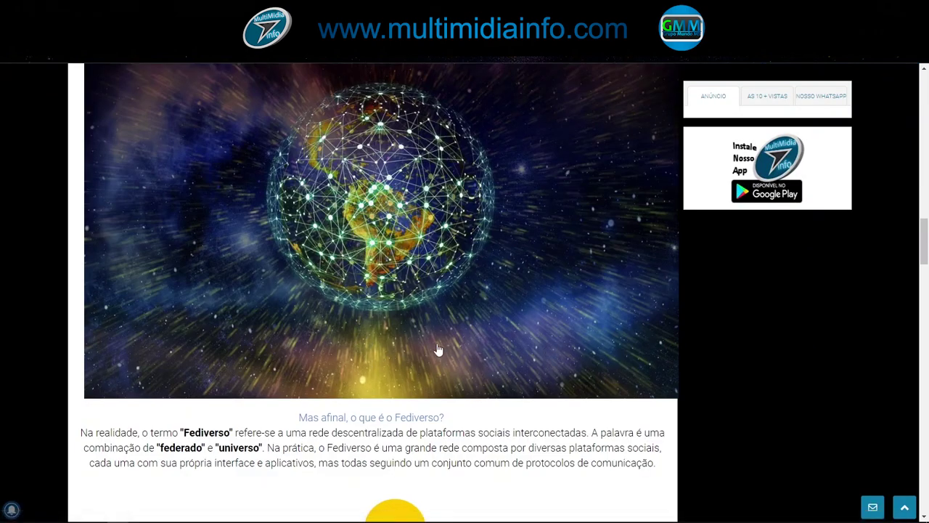
pyautogui.scroll(1, 426, 280)
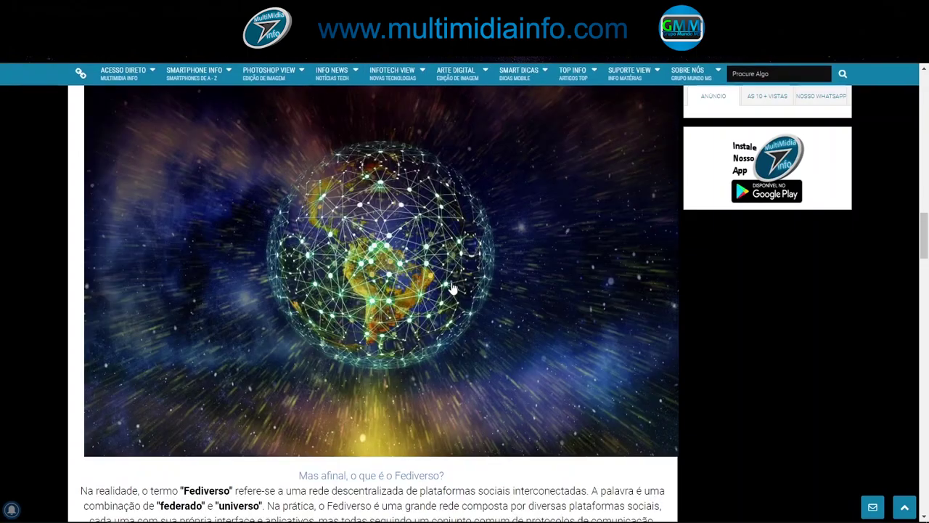
pyautogui.click(80, 74)
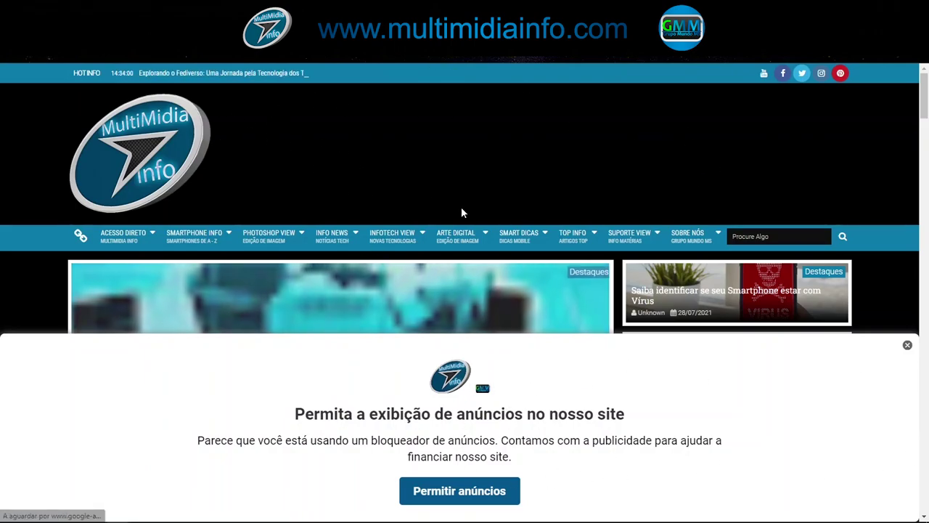
# - Open the Adblock - No More Ads extension's protection control for multimidiainfo.com
pyautogui.click(860, 33)
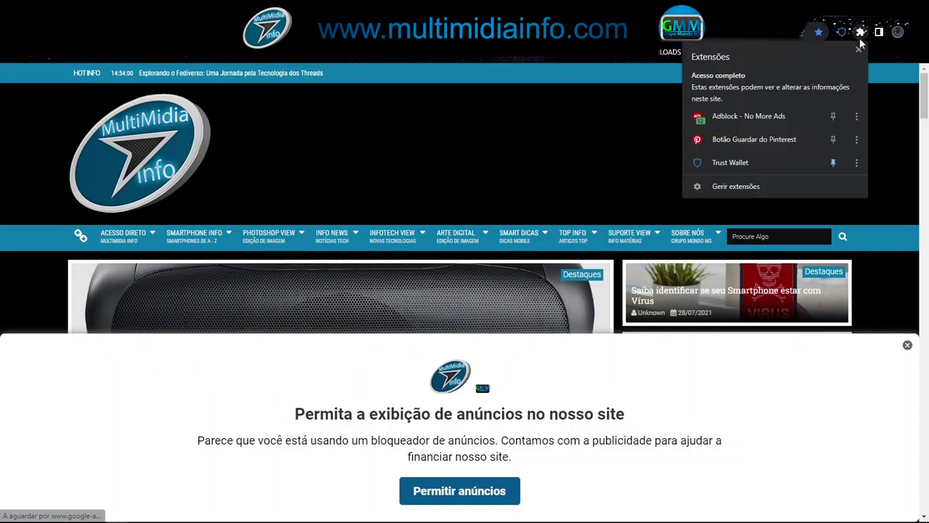
pyautogui.click(757, 117)
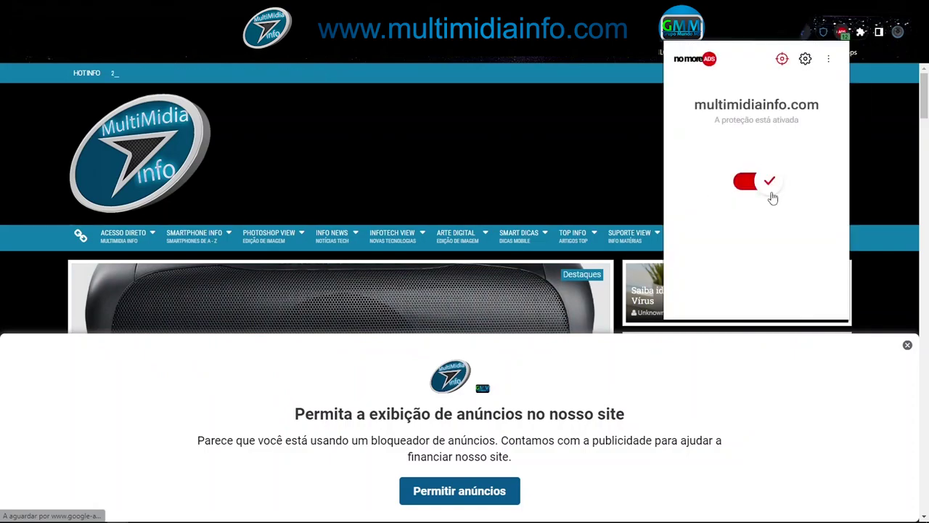